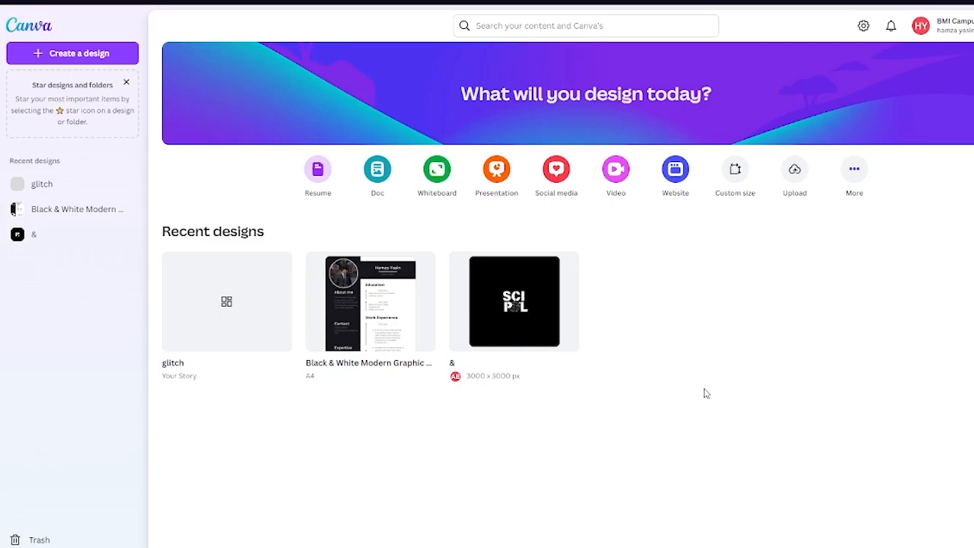
Create a new blank Doc design.
{"action": "left_click", "coordinate": [378, 171]}
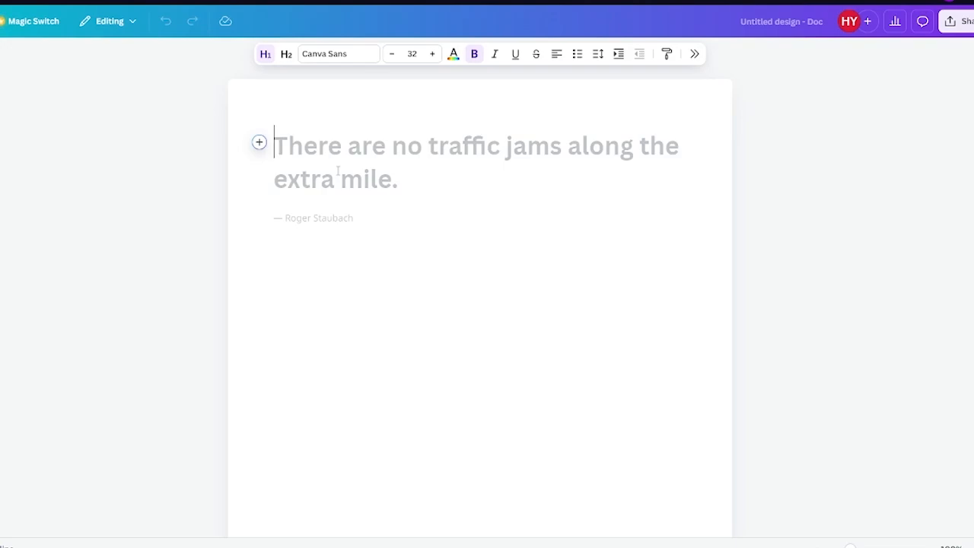
Look through the whole list of block types that can be inserted into the document, from Design to Logos.
{"action": "left_click", "coordinate": [260, 143]}
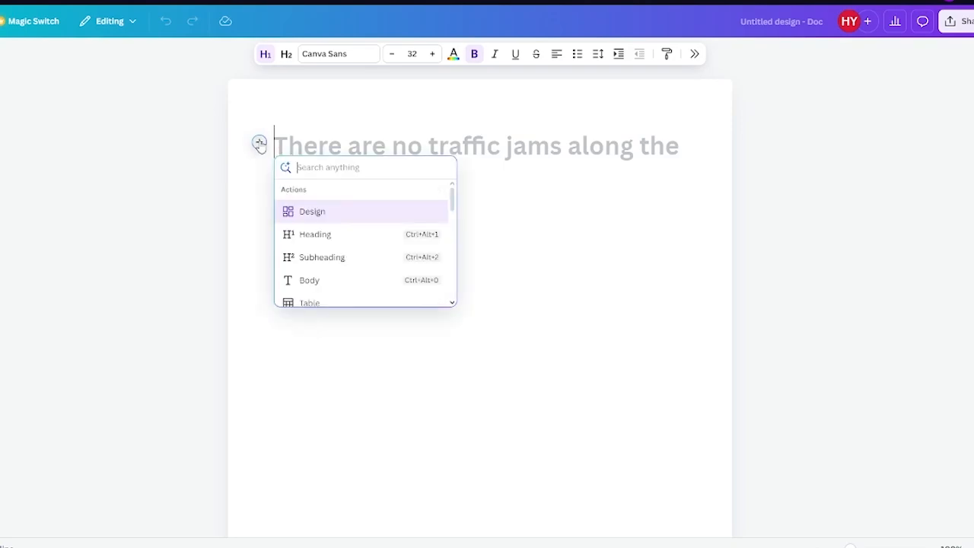
{"action": "scroll", "coordinate": [404, 259], "scroll_direction": "down", "scroll_amount": 5}
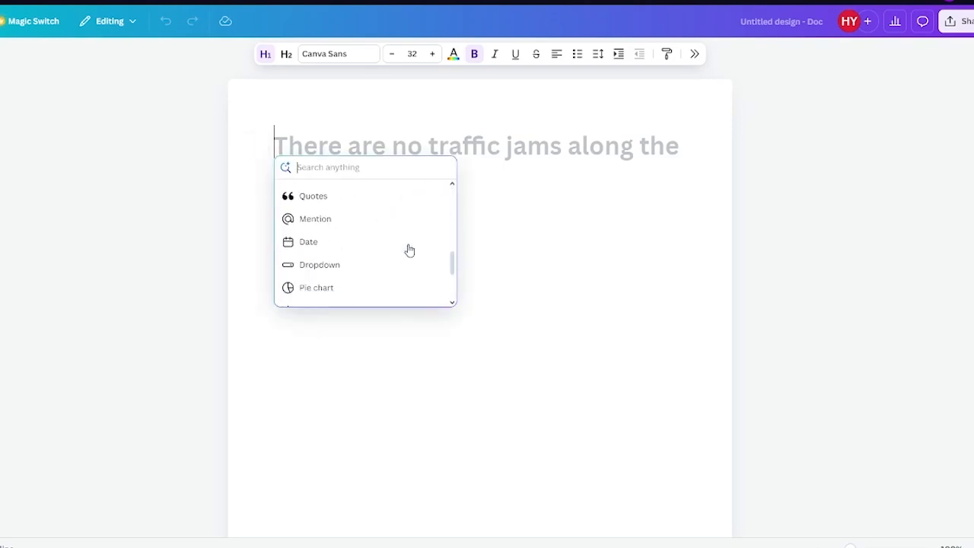
{"action": "scroll", "coordinate": [409, 250], "scroll_direction": "up", "scroll_amount": 5}
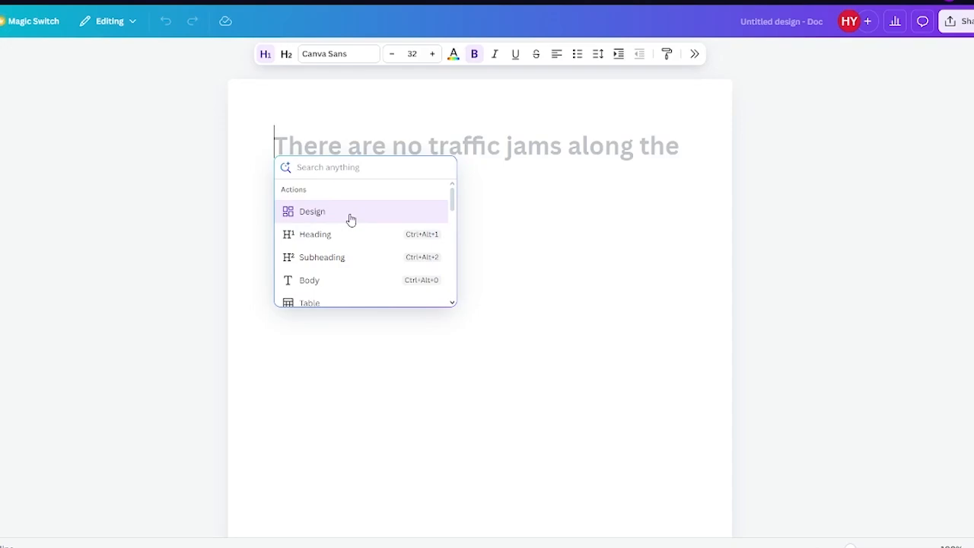
{"action": "scroll", "coordinate": [347, 237], "scroll_direction": "down", "scroll_amount": 3}
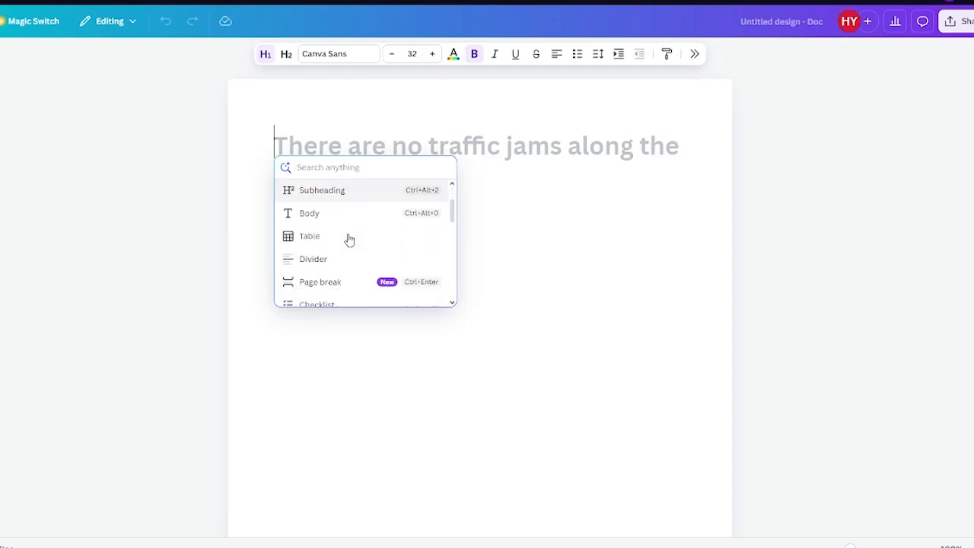
{"action": "scroll", "coordinate": [348, 238], "scroll_direction": "up", "scroll_amount": 2}
{"action": "scroll", "coordinate": [348, 239], "scroll_direction": "down", "scroll_amount": 4}
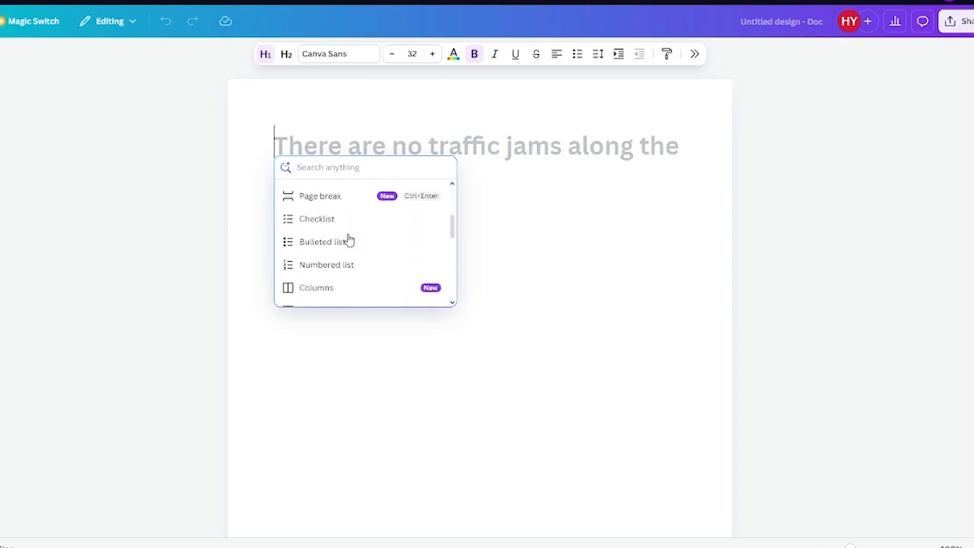
{"action": "scroll", "coordinate": [349, 241], "scroll_direction": "down", "scroll_amount": 1}
{"action": "scroll", "coordinate": [349, 240], "scroll_direction": "up", "scroll_amount": 2}
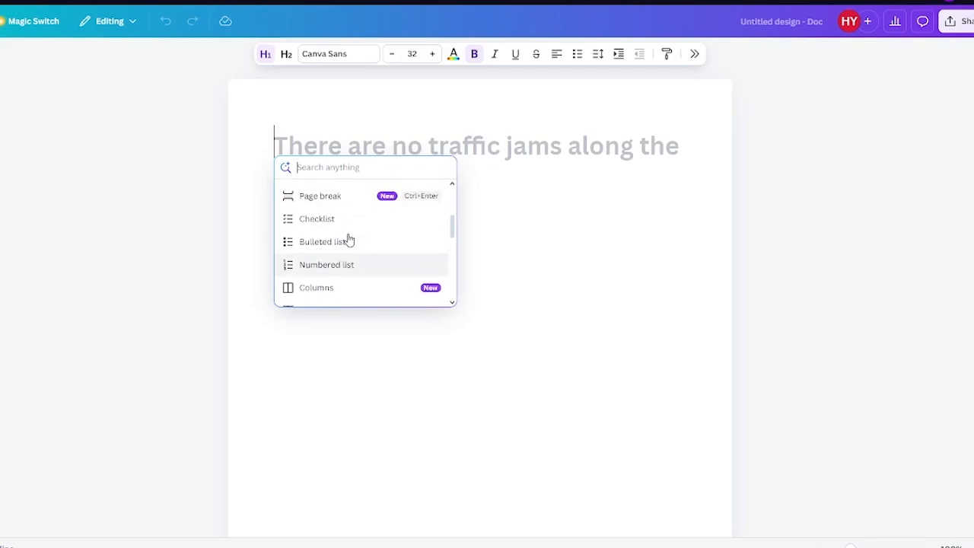
{"action": "scroll", "coordinate": [349, 239], "scroll_direction": "down", "scroll_amount": 4}
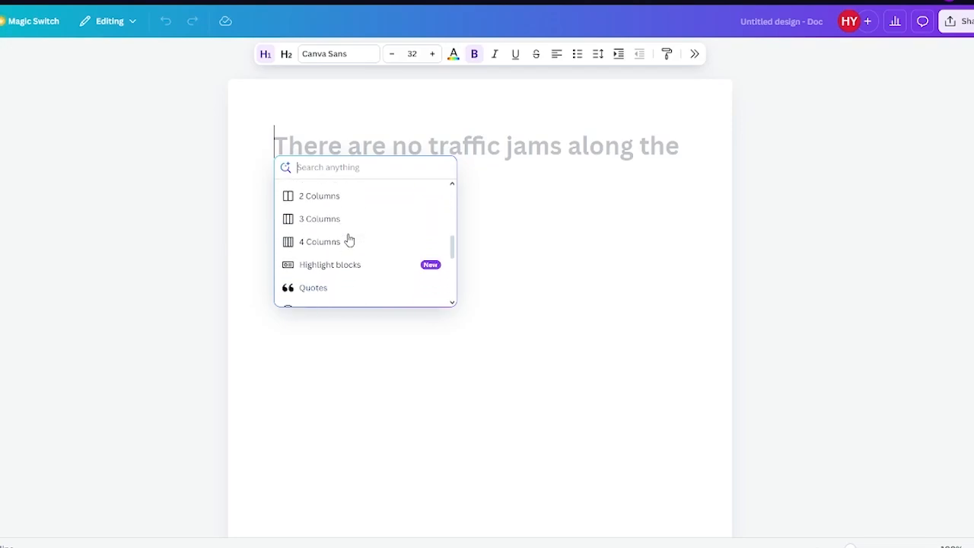
{"action": "scroll", "coordinate": [350, 241], "scroll_direction": "down", "scroll_amount": 3}
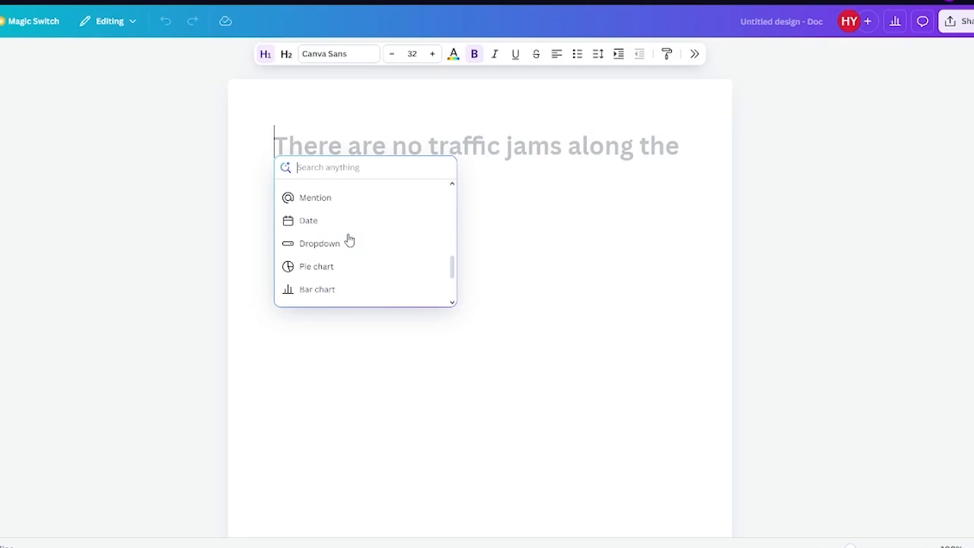
{"action": "scroll", "coordinate": [349, 241], "scroll_direction": "up", "scroll_amount": 1}
{"action": "scroll", "coordinate": [349, 241], "scroll_direction": "down", "scroll_amount": 2}
{"action": "scroll", "coordinate": [349, 241], "scroll_direction": "down", "scroll_amount": 2}
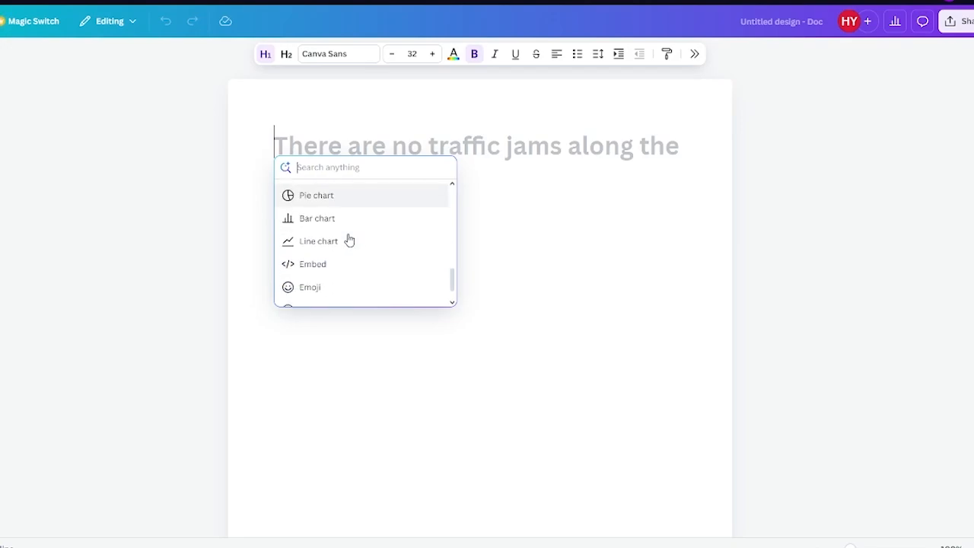
{"action": "scroll", "coordinate": [349, 239], "scroll_direction": "down", "scroll_amount": 1}
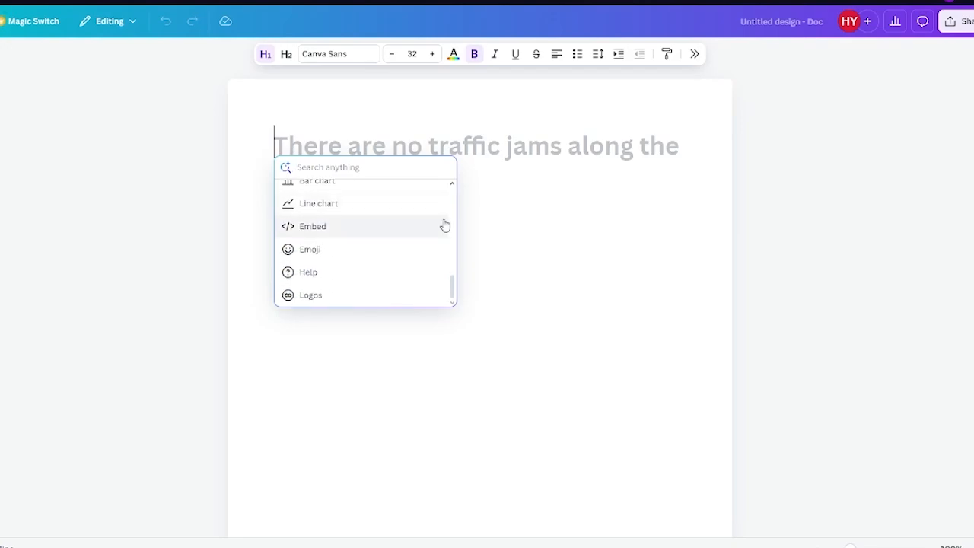
Insert a Design block at the start of the document using the "Let's get started" colorful shapes banner template, and save it.
{"action": "scroll", "coordinate": [361, 254], "scroll_direction": "up", "scroll_amount": 10}
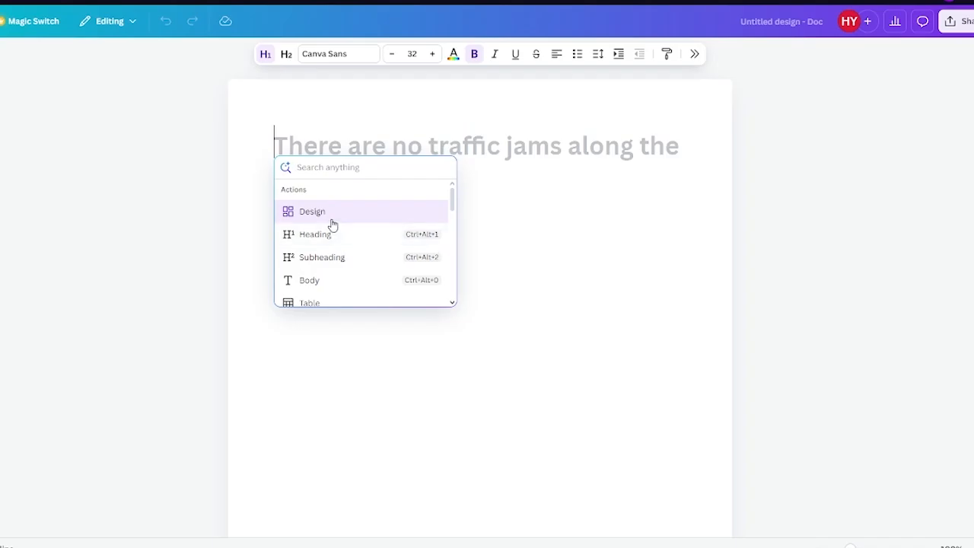
{"action": "left_click", "coordinate": [330, 218]}
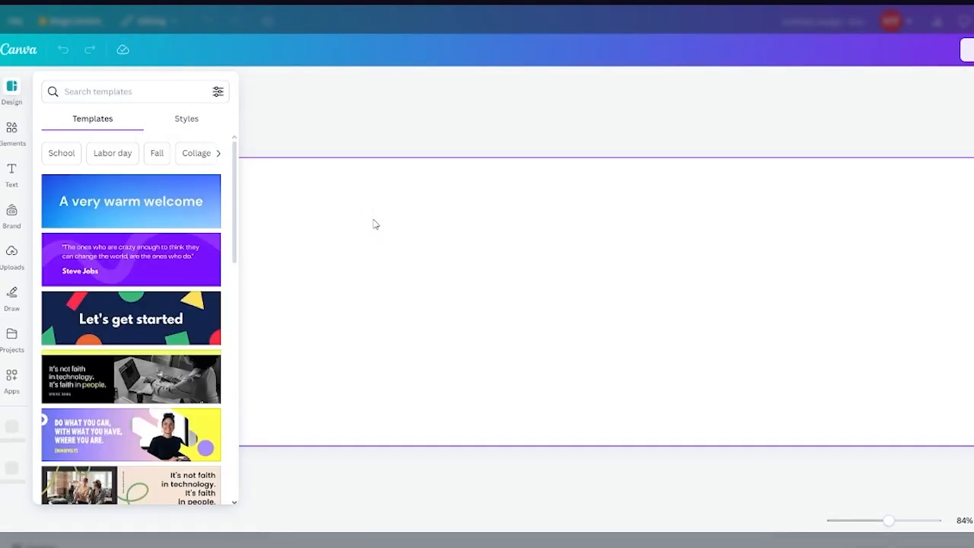
{"action": "left_click", "coordinate": [184, 299]}
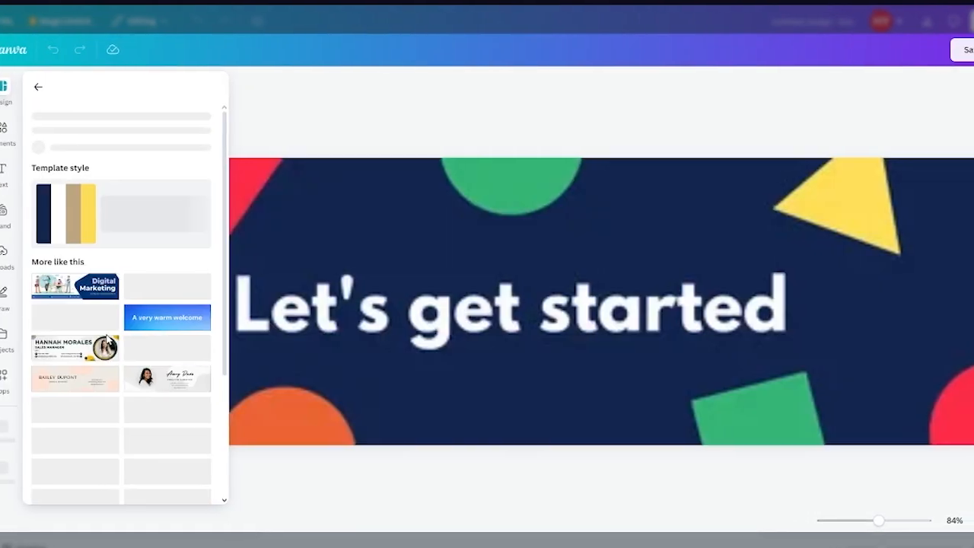
{"action": "left_click", "coordinate": [308, 237]}
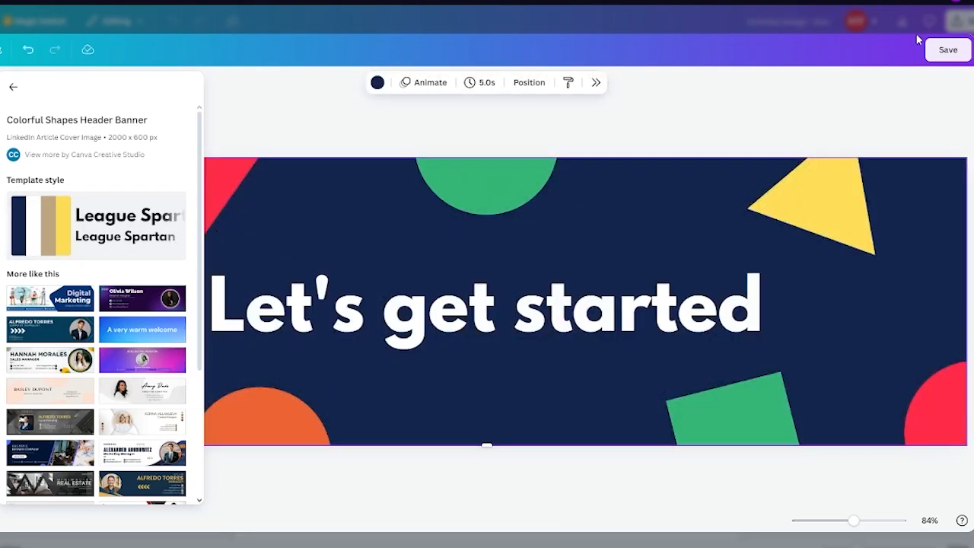
{"action": "left_click", "coordinate": [944, 50]}
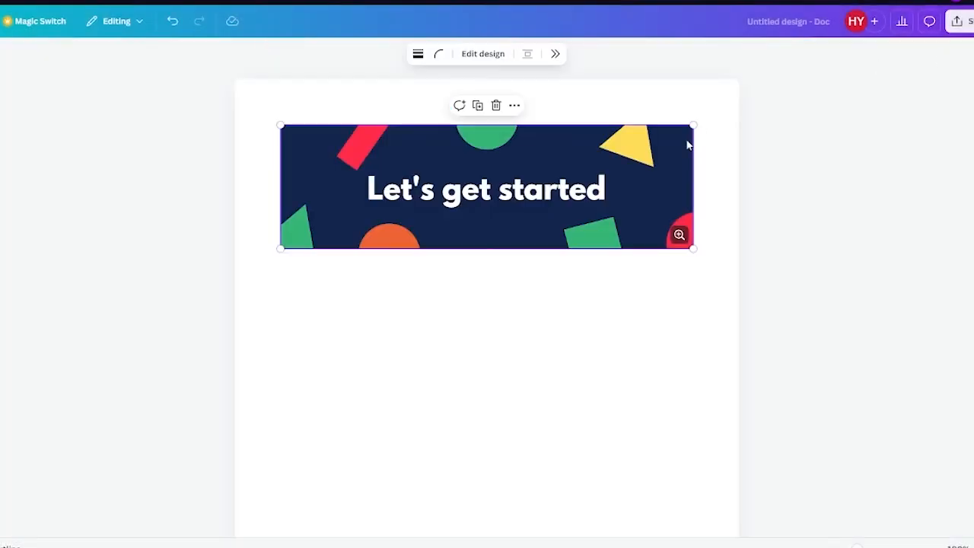
Add a Heading block reading "Code Canp for Noobs" below the banner, separated from it by a blank line.
{"action": "left_click", "coordinate": [649, 304]}
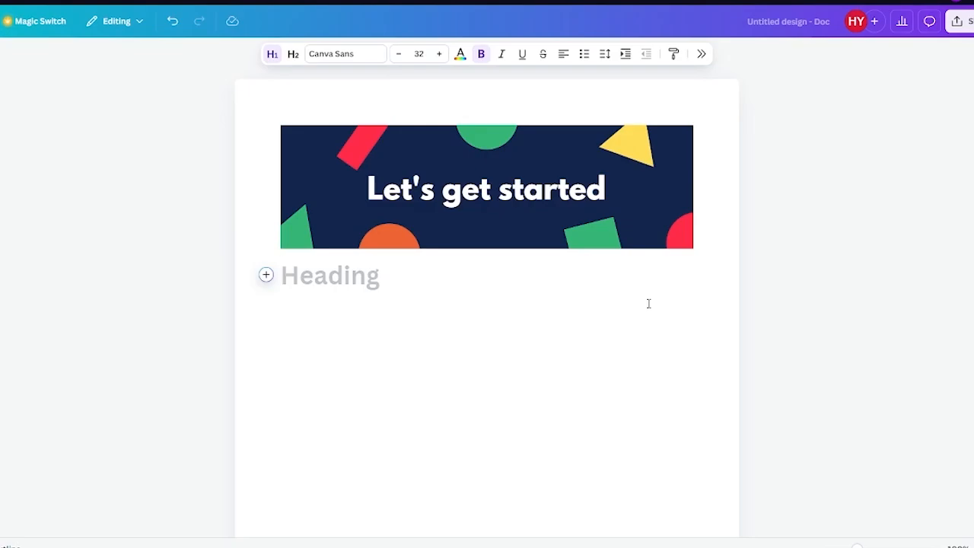
{"action": "key", "text": "Return"}
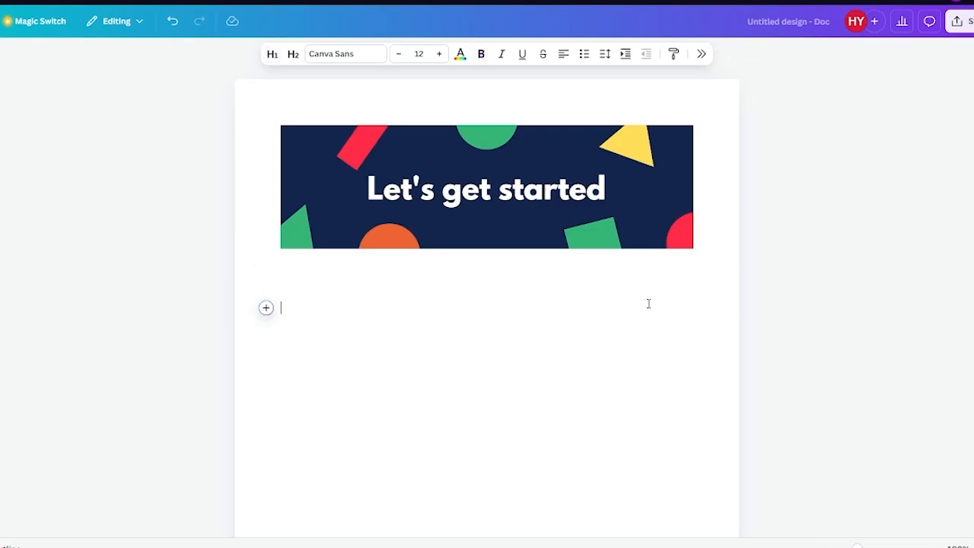
{"action": "key", "text": "BackSpace"}
{"action": "key", "text": "BackSpace"}
{"action": "key", "text": "Return"}
{"action": "left_click", "coordinate": [267, 286]}
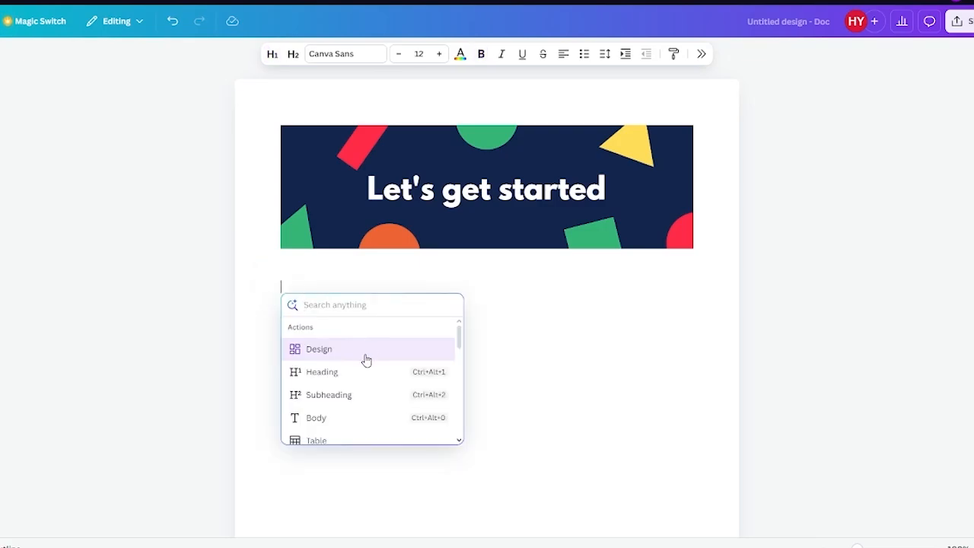
{"action": "left_click", "coordinate": [322, 372]}
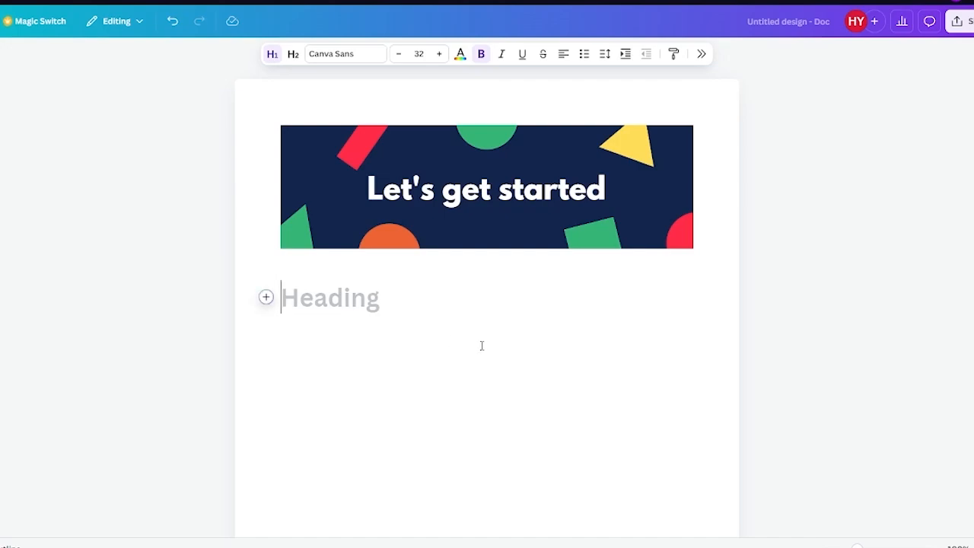
{"action": "type", "text": "Co"}
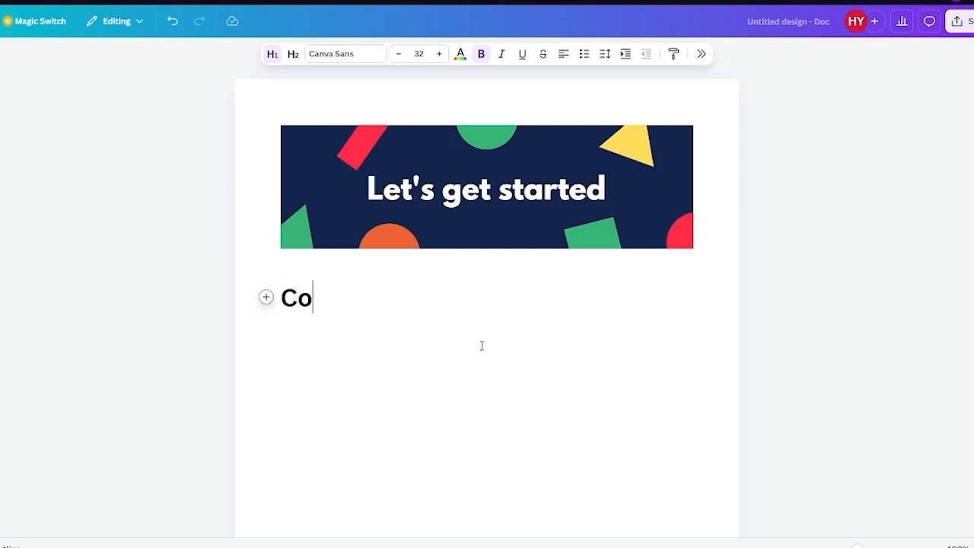
{"action": "type", "text": "de Ca"}
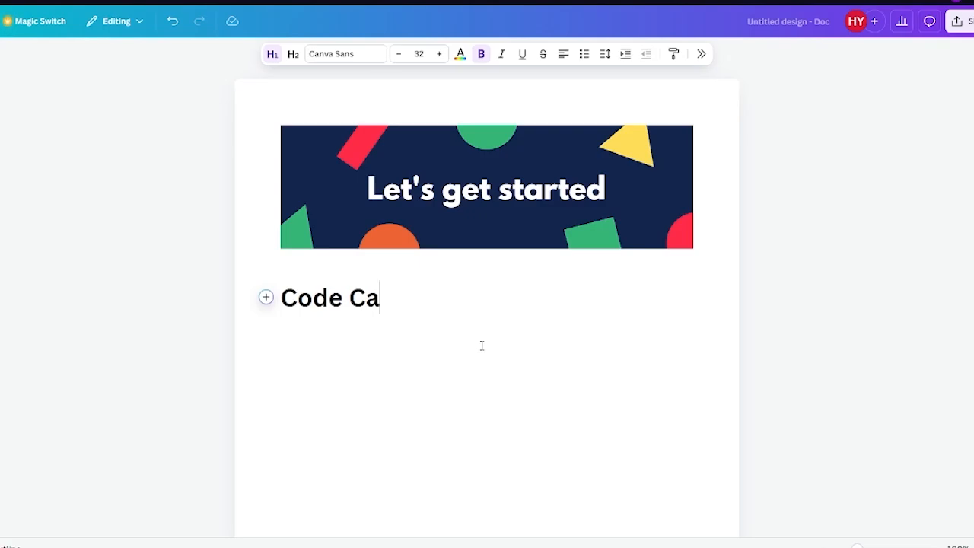
{"action": "type", "text": "np for N"}
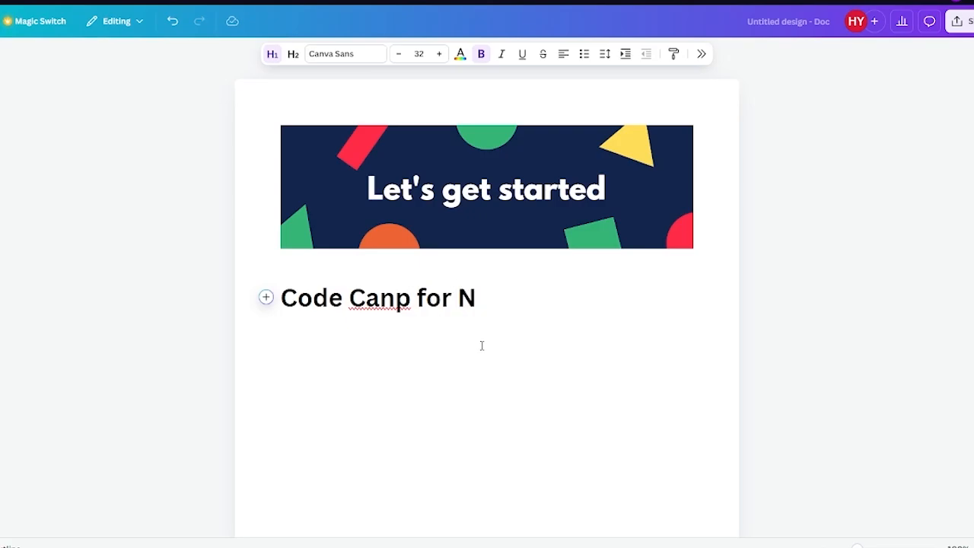
{"action": "type", "text": "oobs"}
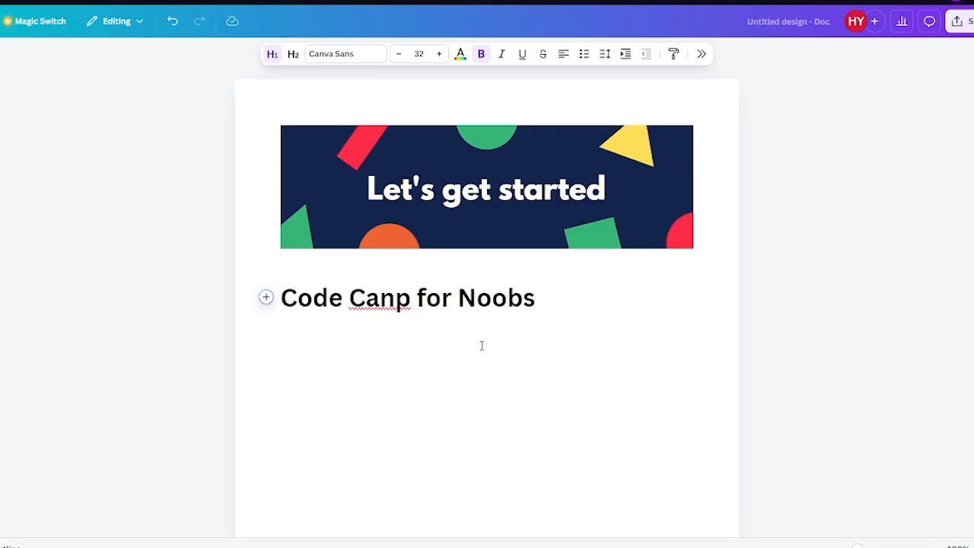
Insert a table with five columns and five rows below the heading, leaving a blank line between them.
{"action": "key", "text": "Return"}
{"action": "key", "text": "Return"}
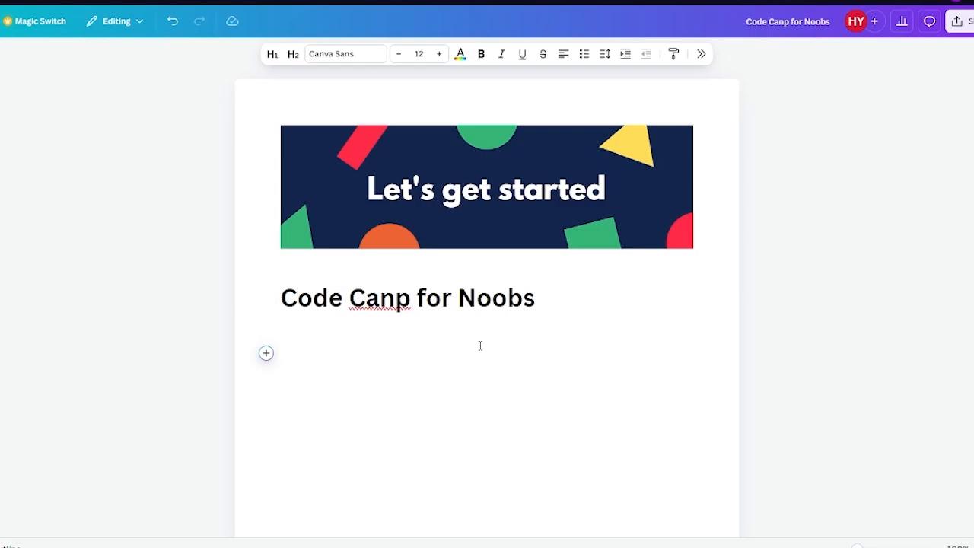
{"action": "left_click", "coordinate": [266, 353]}
{"action": "scroll", "coordinate": [389, 470], "scroll_direction": "down", "scroll_amount": 4}
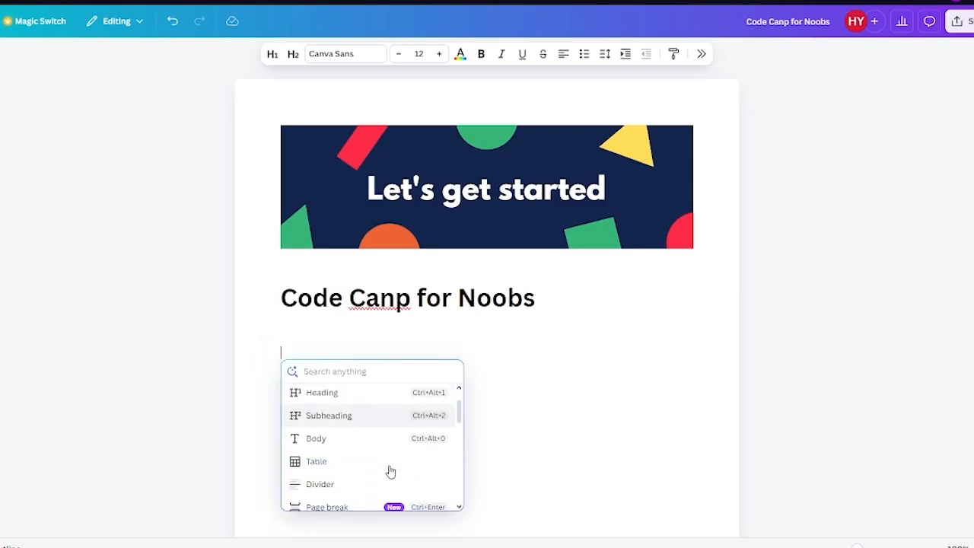
{"action": "scroll", "coordinate": [390, 472], "scroll_direction": "down", "scroll_amount": 5}
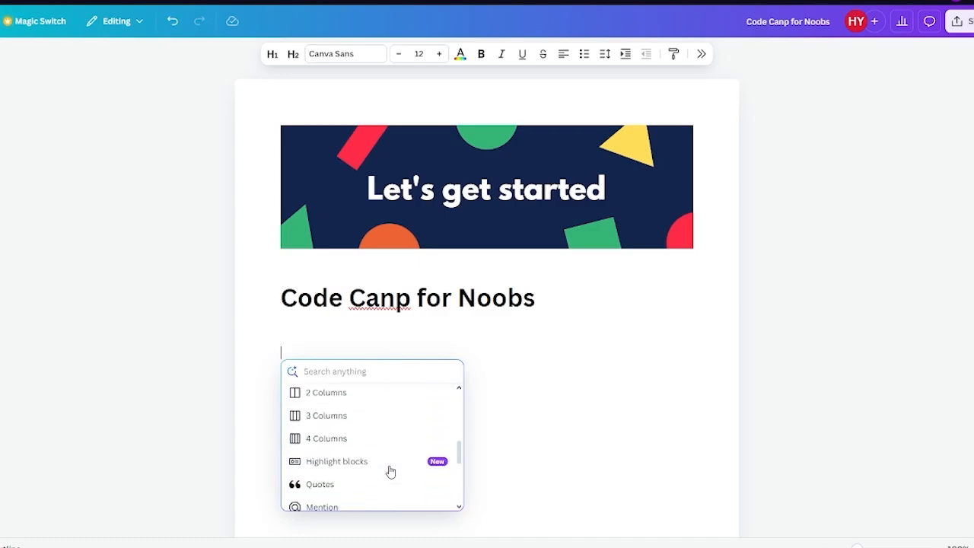
{"action": "scroll", "coordinate": [390, 471], "scroll_direction": "up", "scroll_amount": 3}
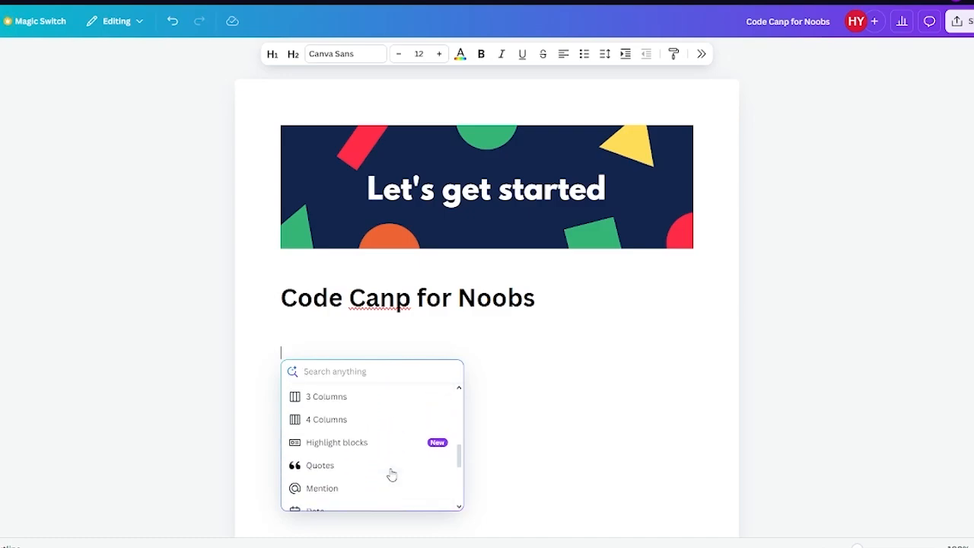
{"action": "scroll", "coordinate": [355, 470], "scroll_direction": "up", "scroll_amount": 6}
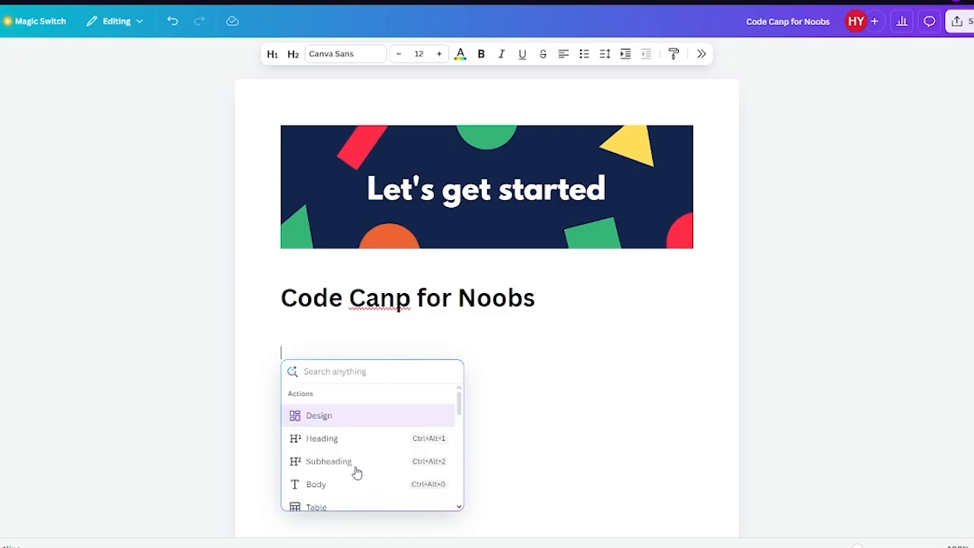
{"action": "left_click", "coordinate": [326, 507]}
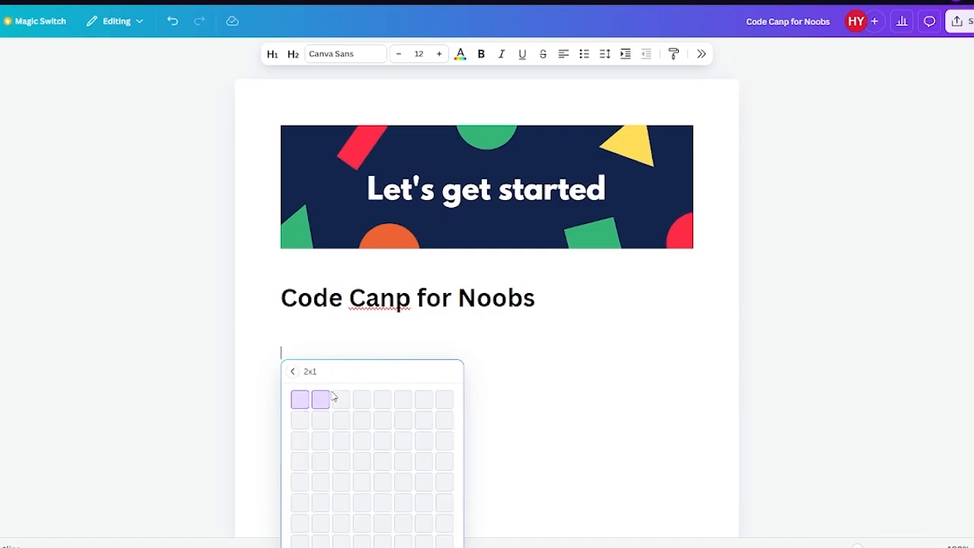
{"action": "left_click", "coordinate": [383, 481]}
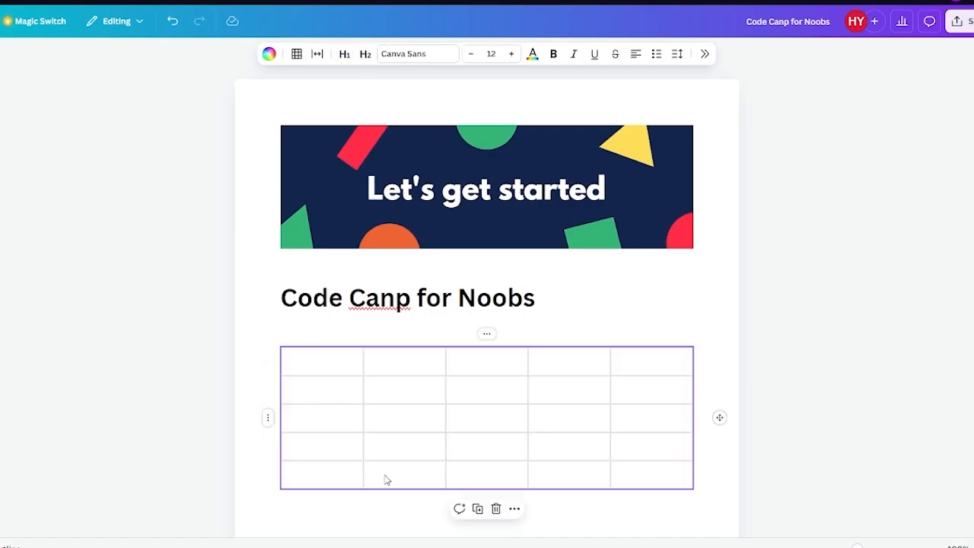
Enter "Tie" in the first cell of the table's top row, and make it bold and centered.
{"action": "left_click", "coordinate": [303, 355]}
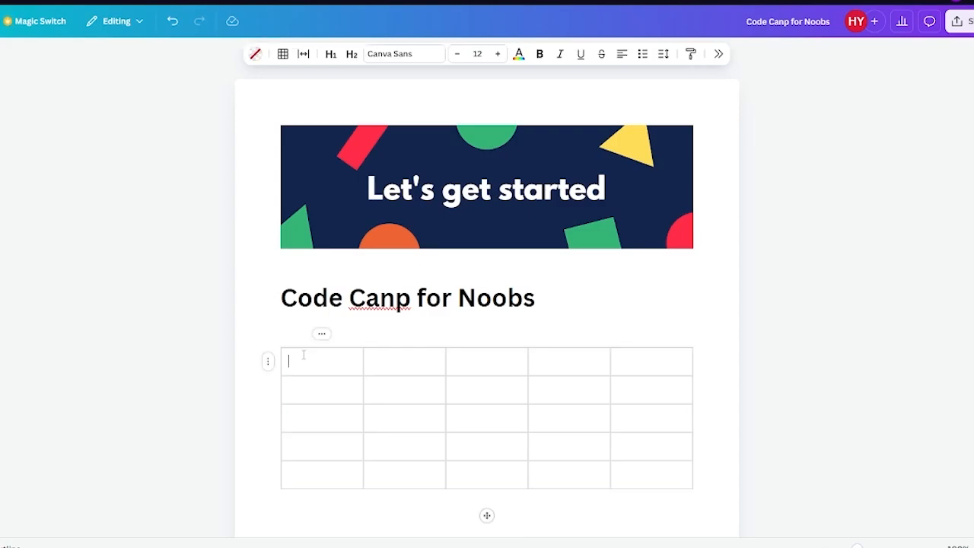
{"action": "type", "text": "Tie"}
{"action": "key", "text": "BackSpace"}
{"action": "double_click", "coordinate": [290, 361]}
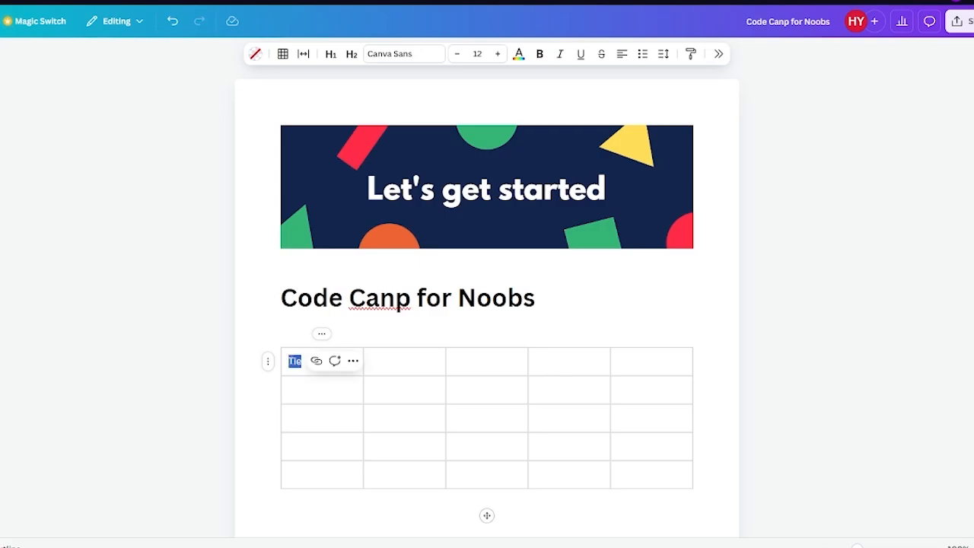
{"action": "left_click", "coordinate": [546, 58]}
{"action": "left_click", "coordinate": [622, 55]}
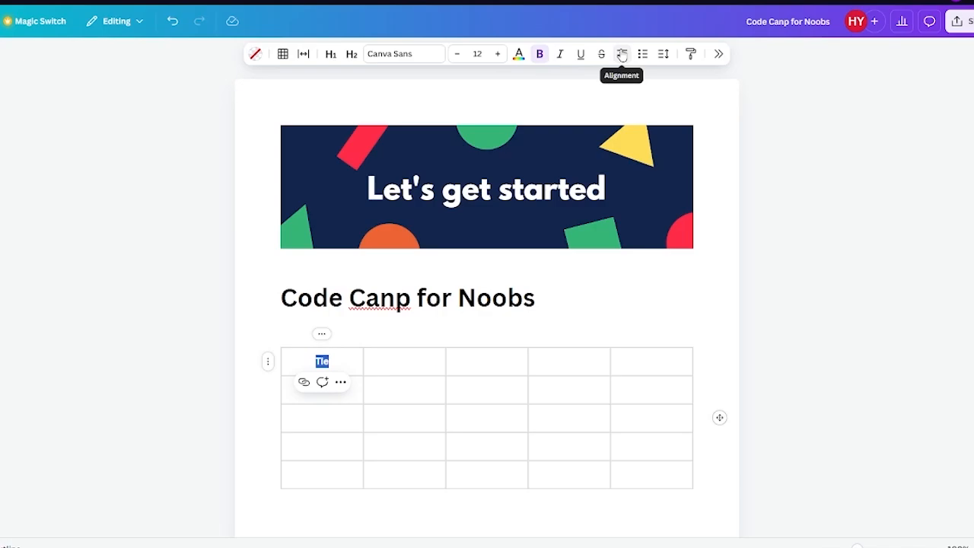
Enter "Course" as the second column heading in the table's top row, and make it bold and centered.
{"action": "left_click", "coordinate": [406, 357]}
{"action": "type", "text": "Course"}
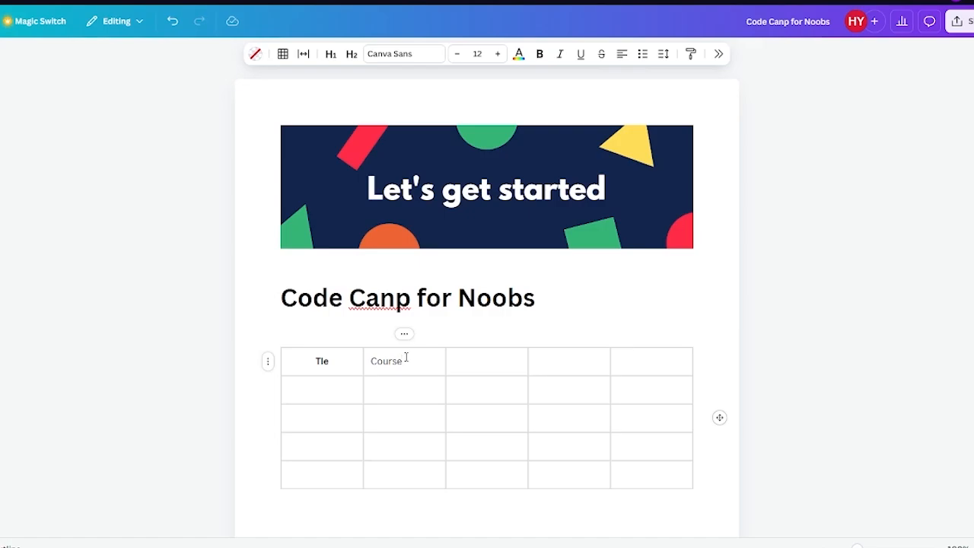
{"action": "double_click", "coordinate": [392, 362]}
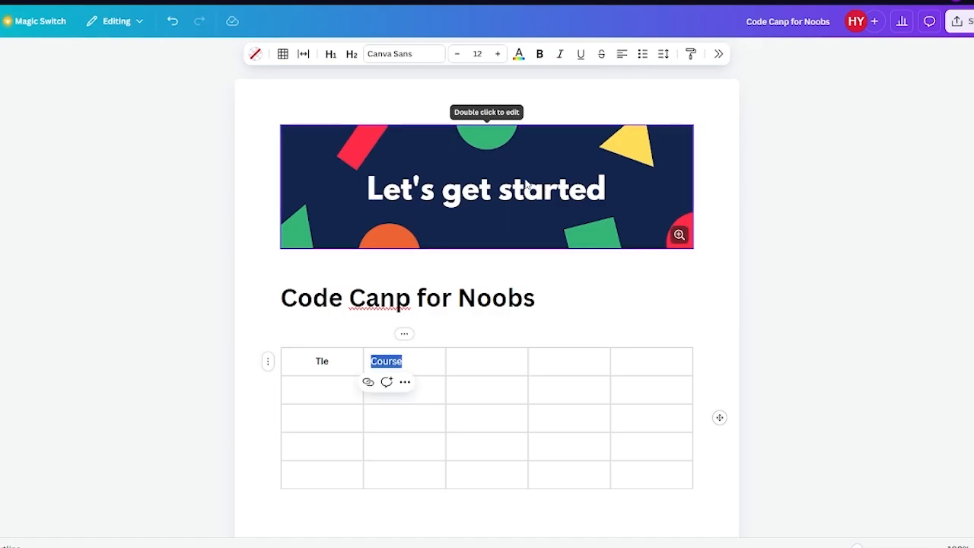
{"action": "left_click", "coordinate": [540, 53]}
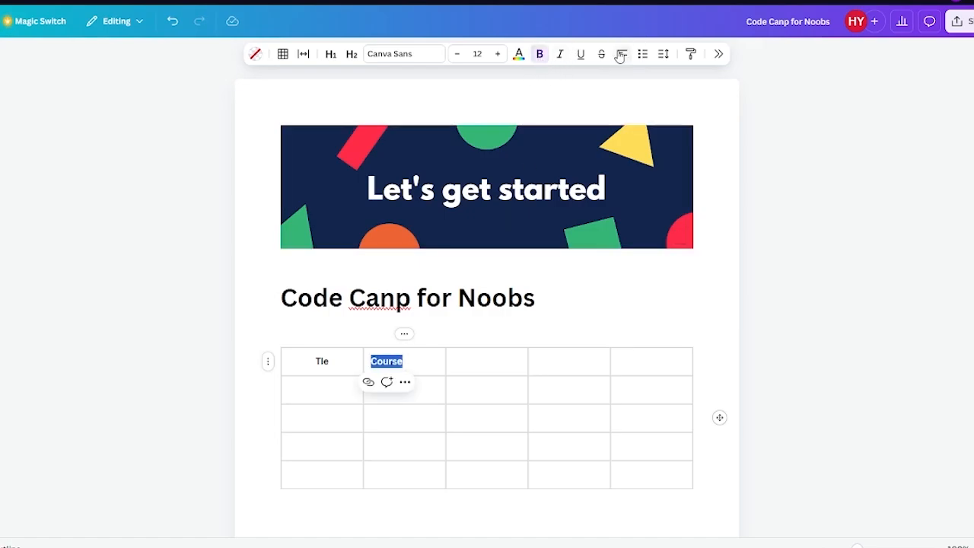
{"action": "left_click", "coordinate": [622, 54]}
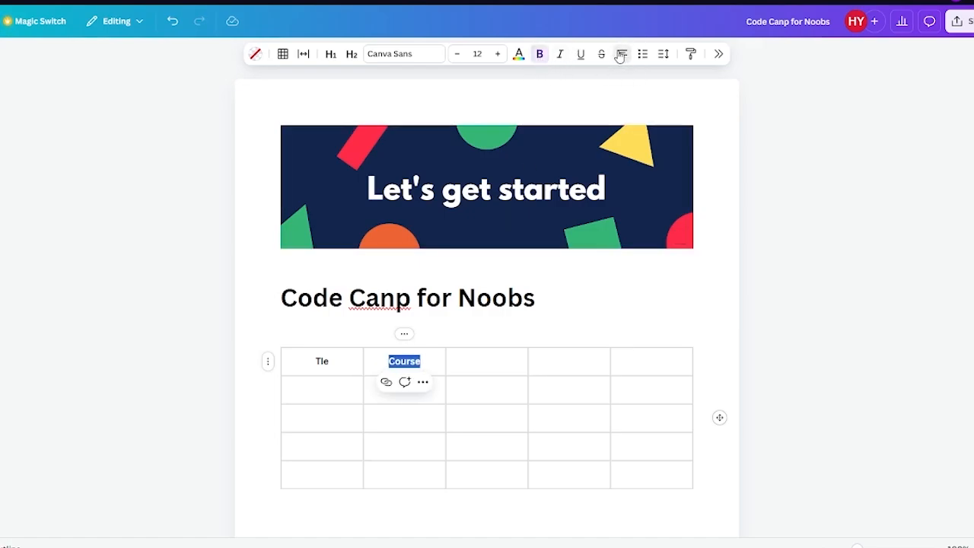
Enter "regien" as the third column heading in the table's top row, and make it bold and centered.
{"action": "left_click", "coordinate": [498, 352]}
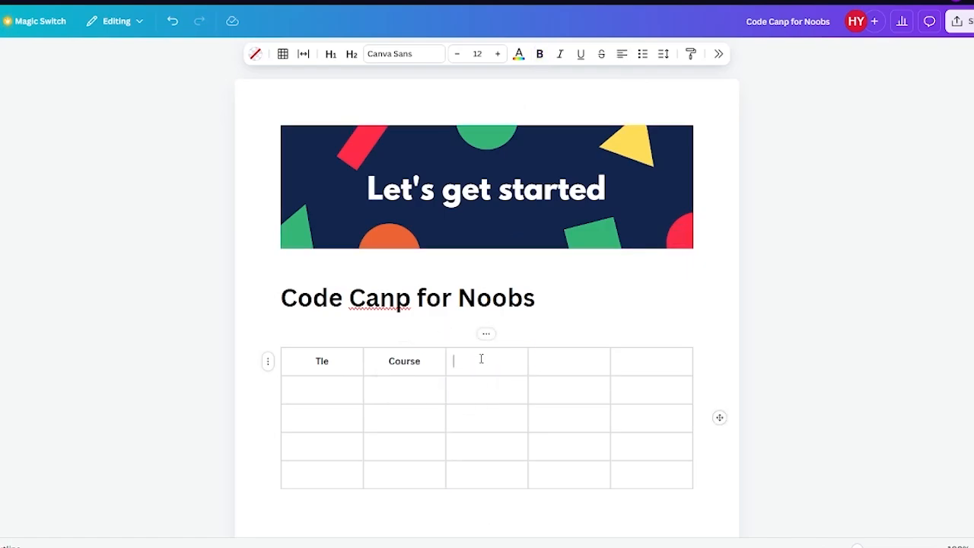
{"action": "type", "text": "region"}
{"action": "double_click", "coordinate": [481, 359]}
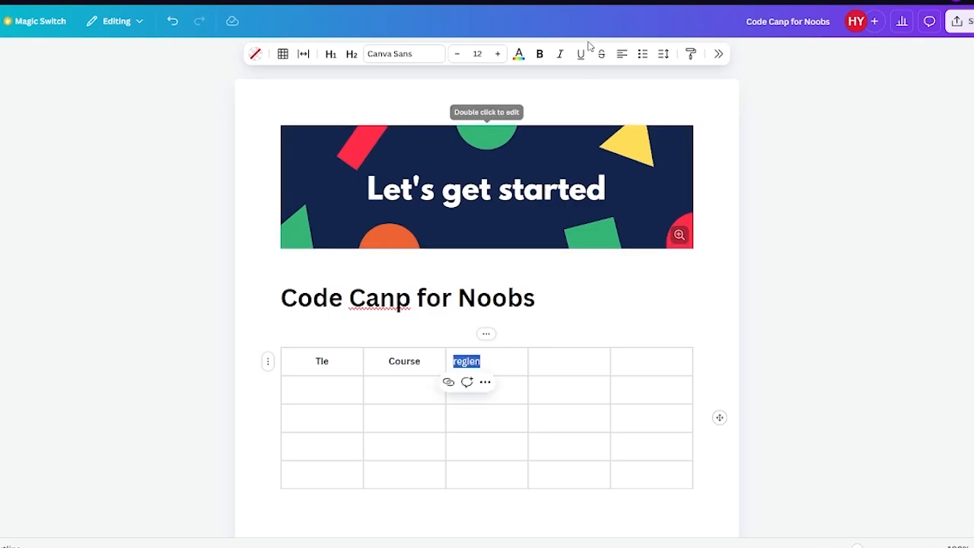
{"action": "left_click", "coordinate": [541, 54]}
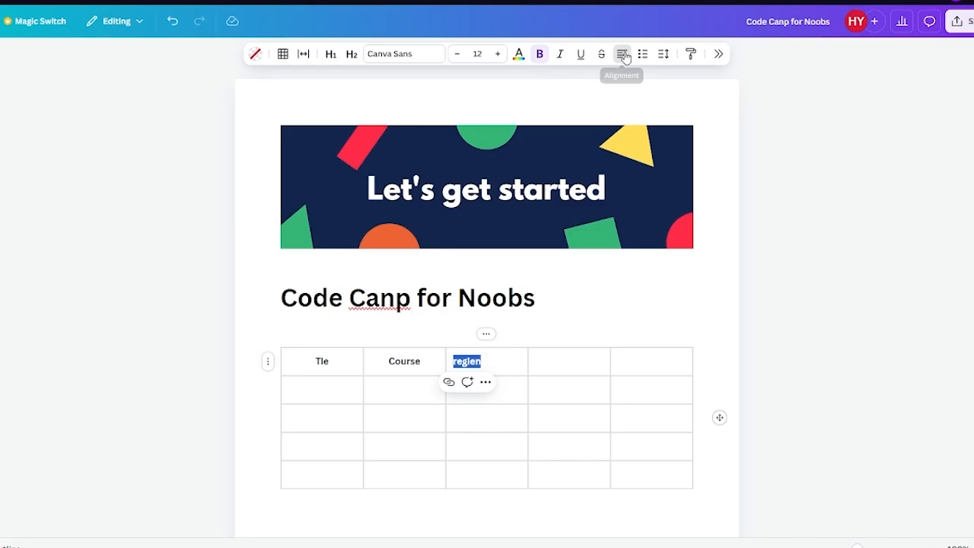
Enter "Languages" as the fourth column heading in the table's top row, and make it bold and centered.
{"action": "left_click", "coordinate": [559, 362]}
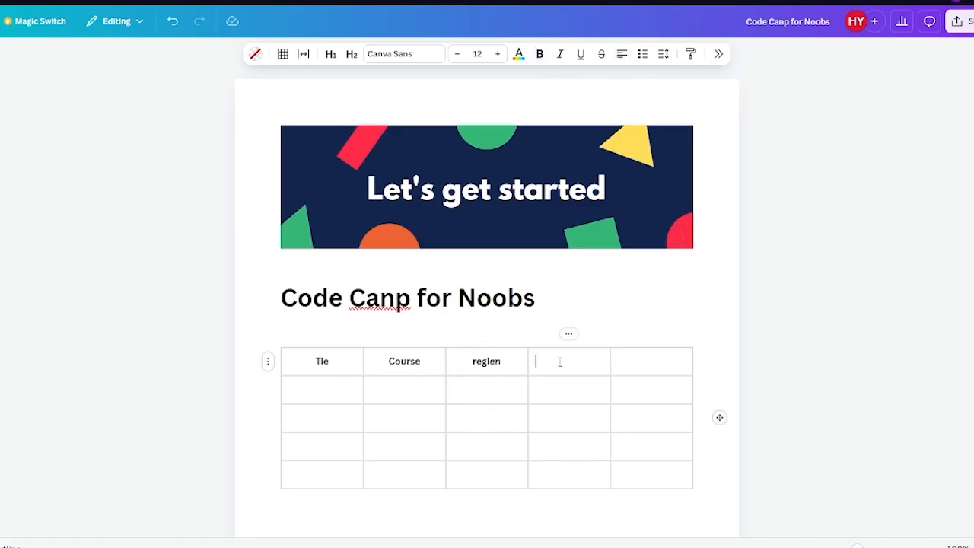
{"action": "type", "text": "Languages"}
{"action": "double_click", "coordinate": [558, 362]}
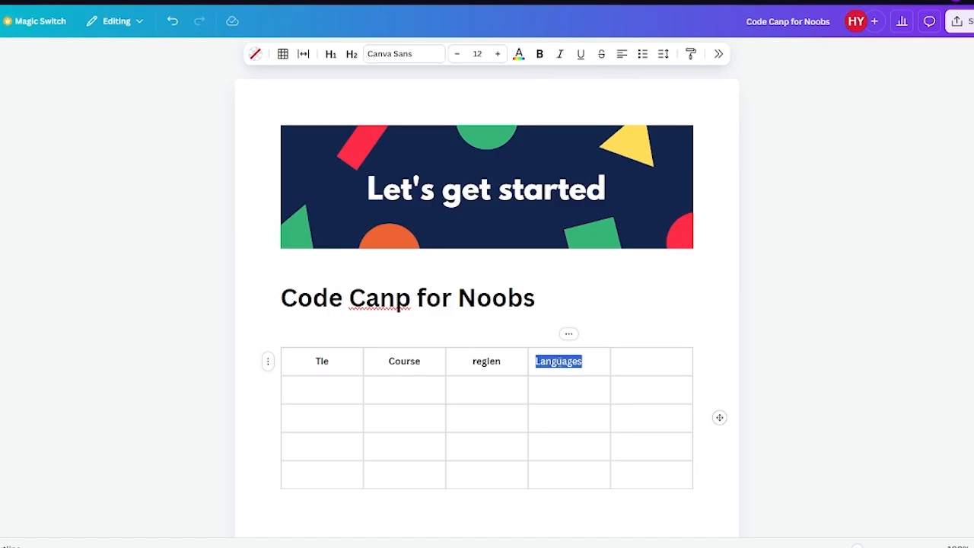
{"action": "left_click", "coordinate": [541, 55]}
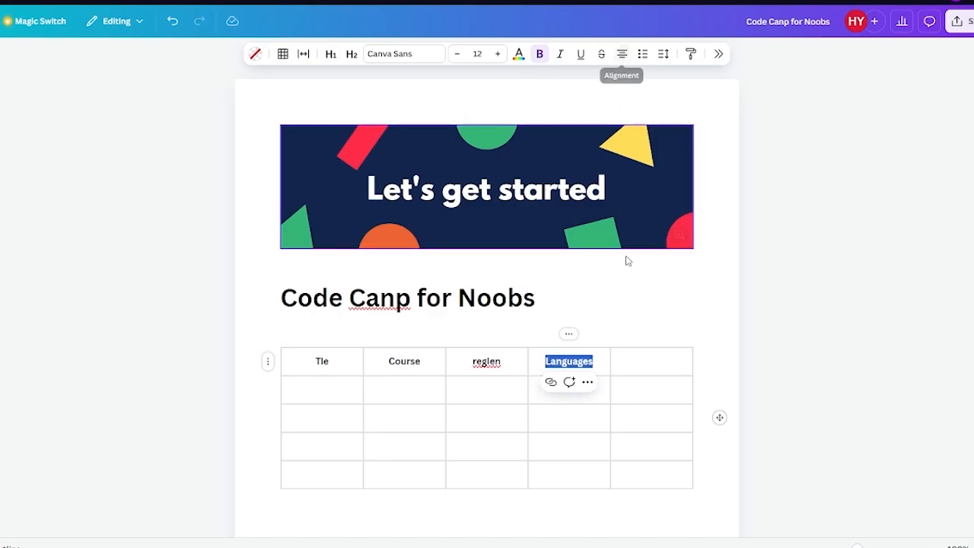
Enter "Compiler" as the fifth column heading in the table's top row, and make it bold and centered.
{"action": "left_click", "coordinate": [636, 368]}
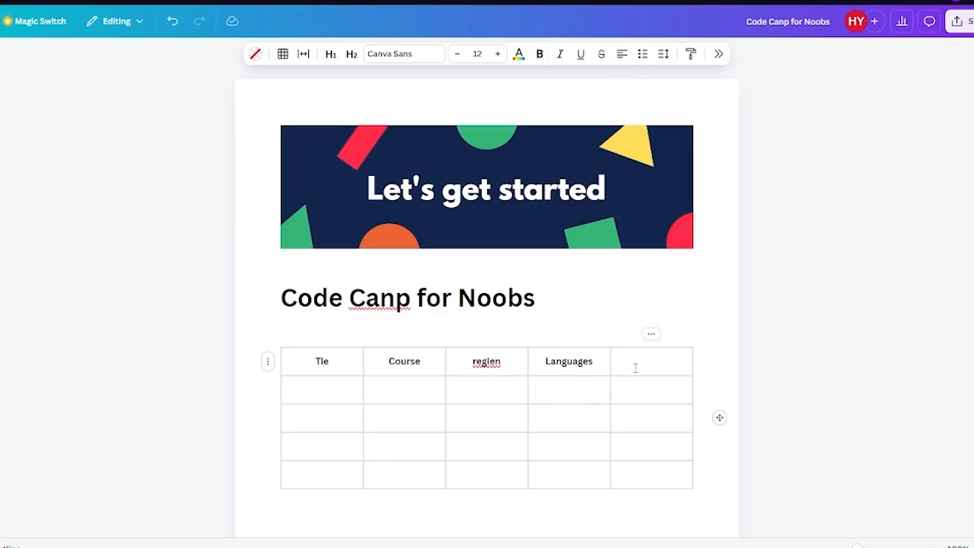
{"action": "type", "text": "Compiler"}
{"action": "double_click", "coordinate": [646, 364]}
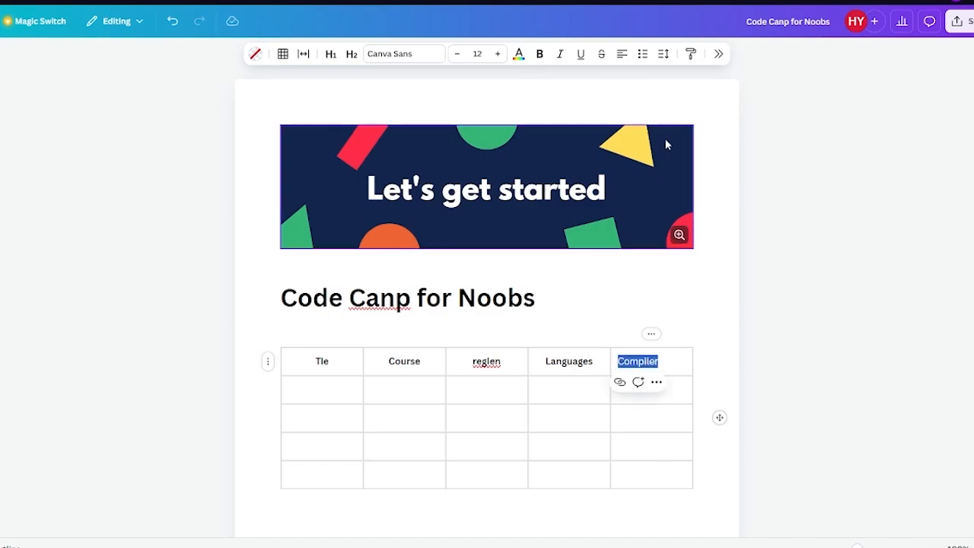
{"action": "left_click", "coordinate": [539, 54]}
{"action": "left_click", "coordinate": [623, 53]}
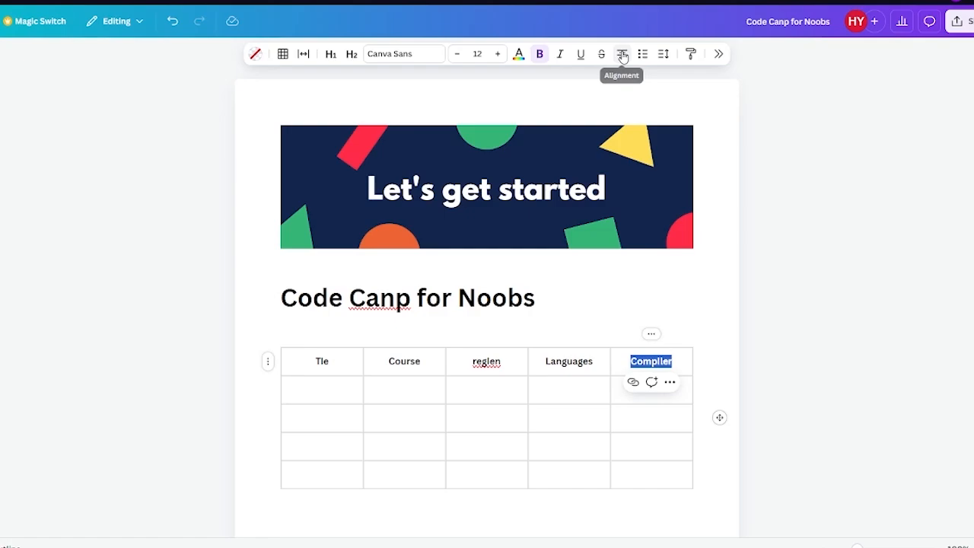
Fill the four cells of the first column below its heading with the times 2:00, 4:30, 22:45 and 19:00.
{"action": "left_click", "coordinate": [322, 391]}
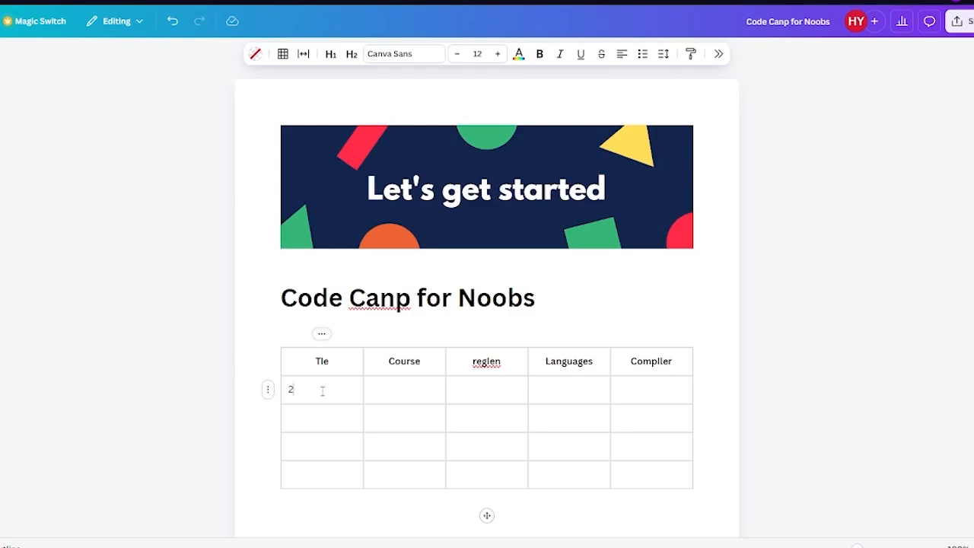
{"action": "type", "text": "2 p"}
{"action": "key", "text": "BackSpace"}
{"action": "key", "text": "BackSpace"}
{"action": "type", "text": ":00"}
{"action": "left_click", "coordinate": [313, 413]}
{"action": "type", "text": "4:30"}
{"action": "left_click", "coordinate": [295, 441]}
{"action": "type", "text": "22"}
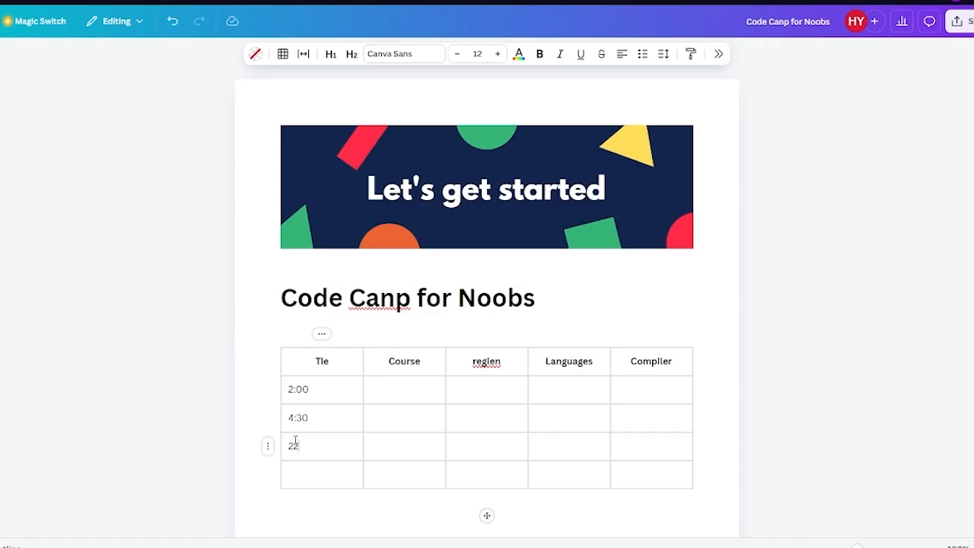
{"action": "type", "text": ":45"}
{"action": "left_click", "coordinate": [310, 474]}
{"action": "type", "text": "19:00"}
Fill the Course column, from the 2:00 row down, with PF, DBS, DCN and OS.
{"action": "left_click", "coordinate": [401, 393]}
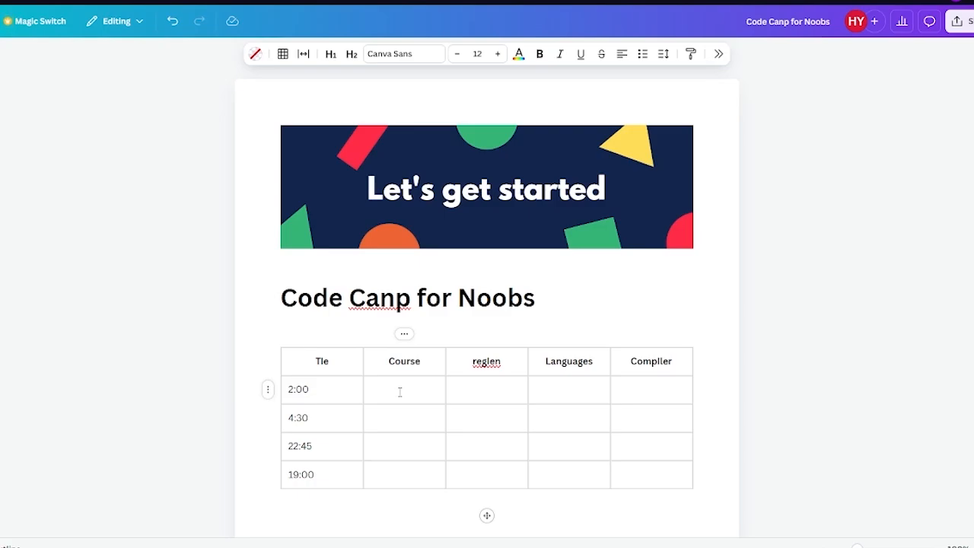
{"action": "type", "text": "PF"}
{"action": "left_click", "coordinate": [391, 420]}
{"action": "type", "text": "DBS"}
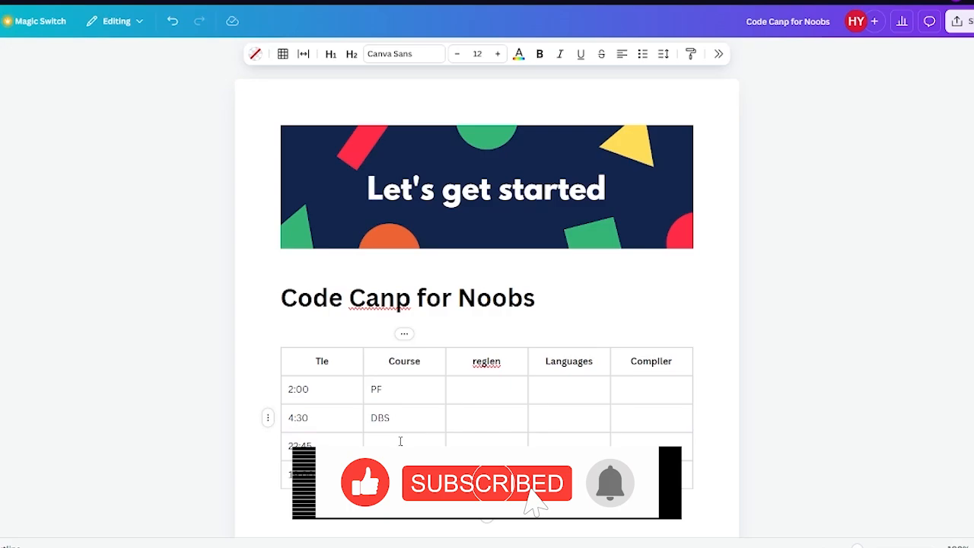
{"action": "left_click", "coordinate": [401, 442]}
{"action": "type", "text": "DCN"}
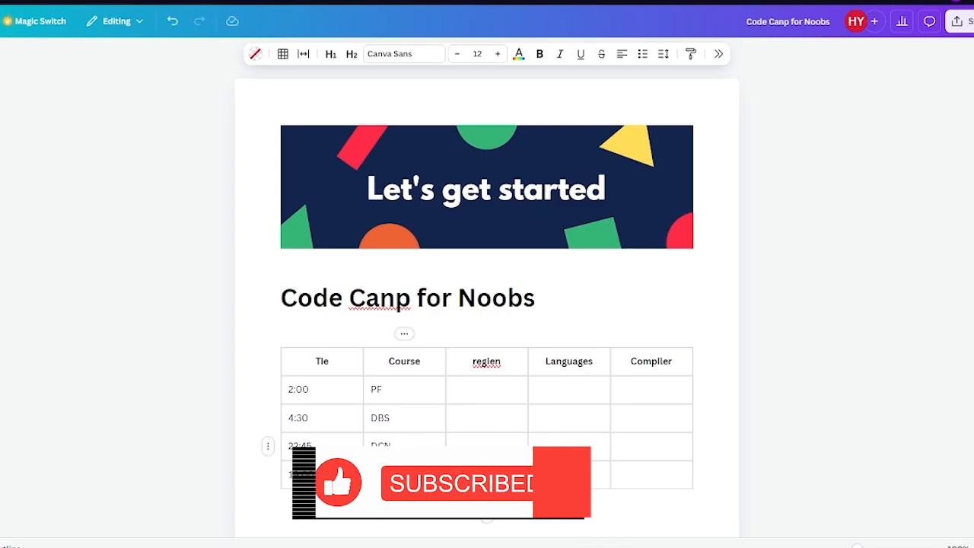
{"action": "left_click", "coordinate": [387, 476]}
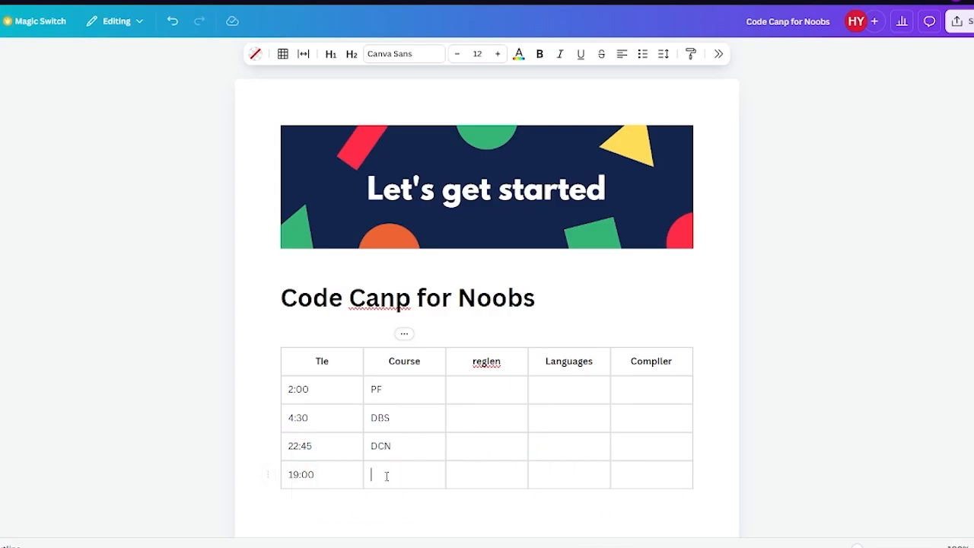
{"action": "type", "text": "OS"}
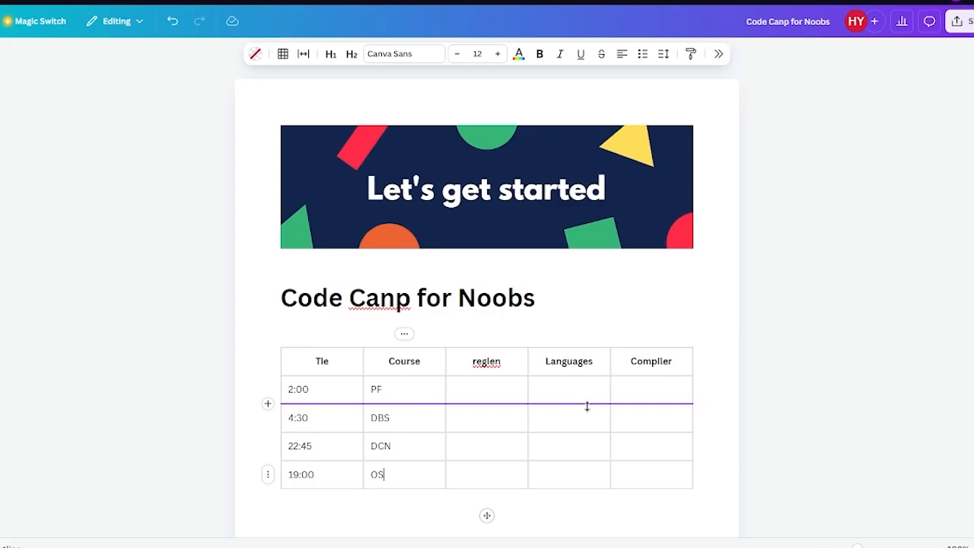
Examine the kinds of content blocks that can be inserted on the blank line below the table, and close the list.
{"action": "left_click", "coordinate": [508, 391]}
{"action": "scroll", "coordinate": [507, 391], "scroll_direction": "down", "scroll_amount": 5}
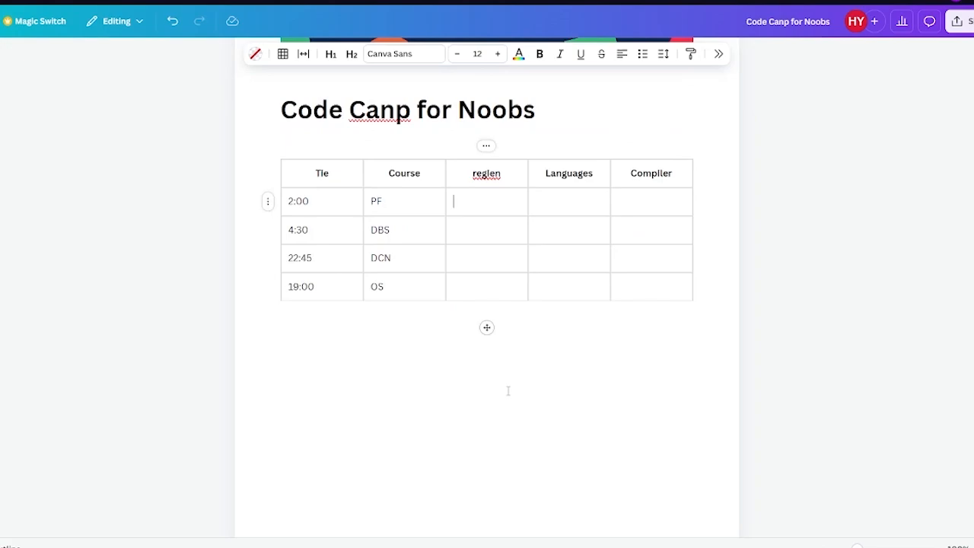
{"action": "left_click", "coordinate": [388, 345]}
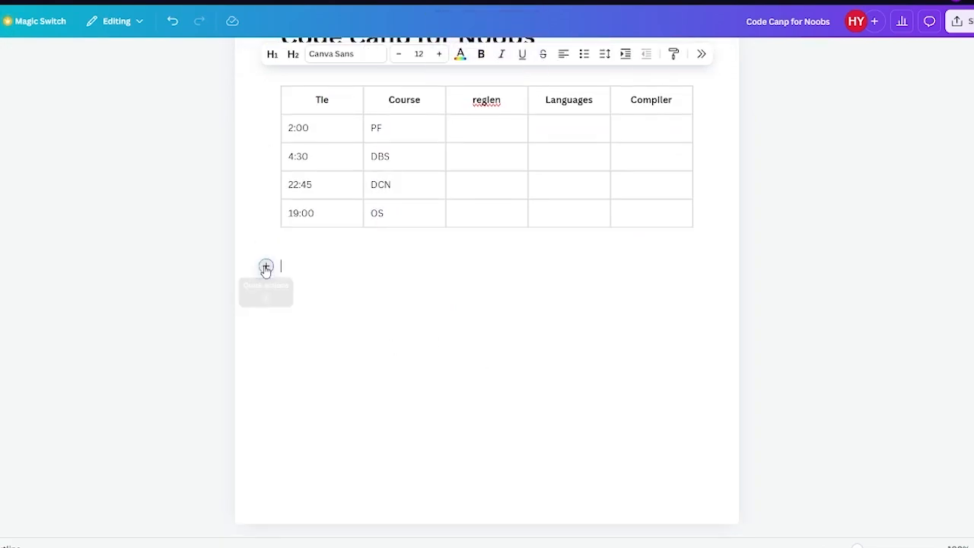
{"action": "left_click", "coordinate": [266, 268]}
{"action": "scroll", "coordinate": [402, 358], "scroll_direction": "down", "scroll_amount": 2}
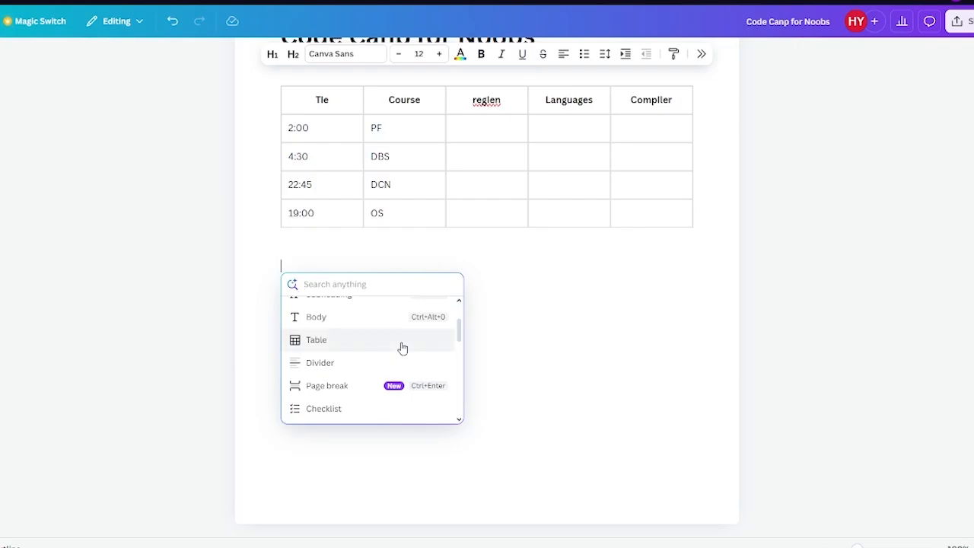
{"action": "scroll", "coordinate": [403, 347], "scroll_direction": "down", "scroll_amount": 3}
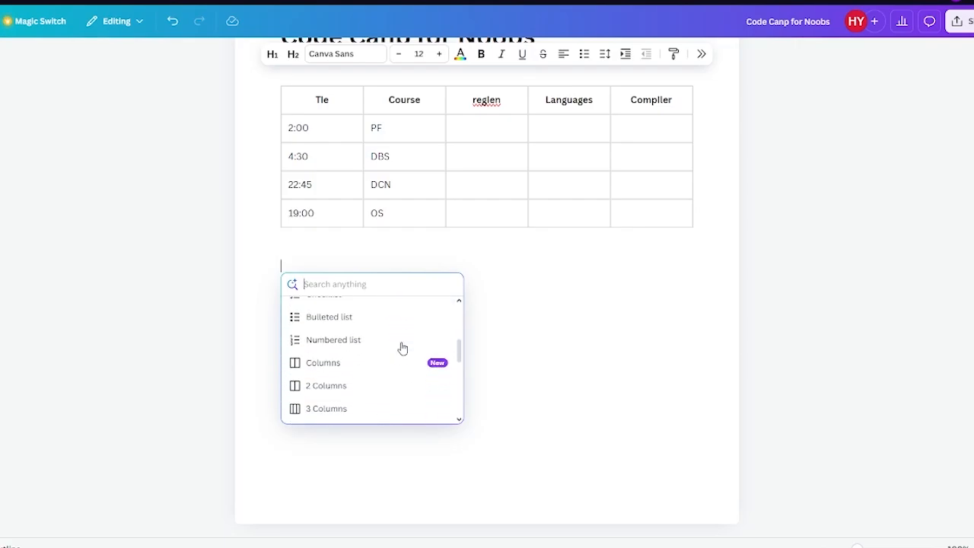
{"action": "scroll", "coordinate": [403, 348], "scroll_direction": "up", "scroll_amount": 1}
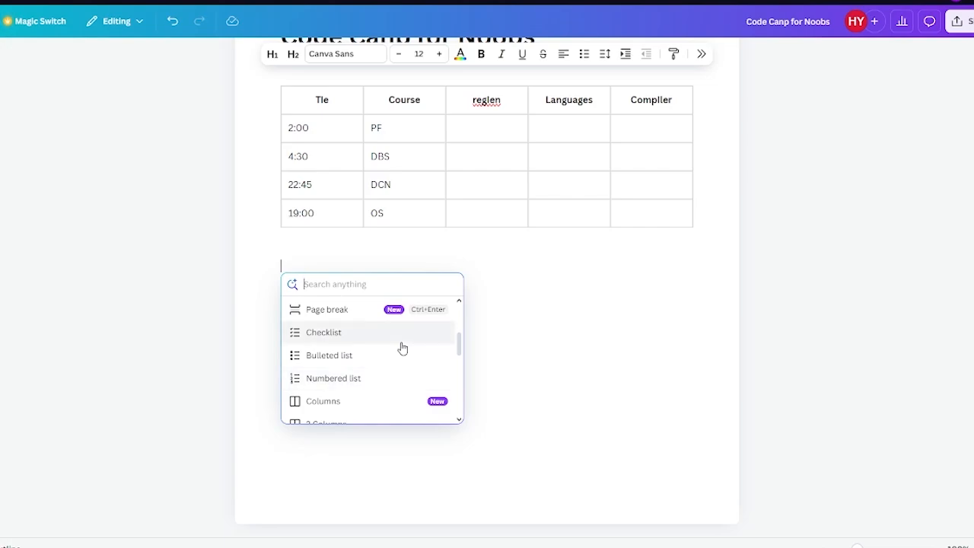
{"action": "scroll", "coordinate": [403, 348], "scroll_direction": "down", "scroll_amount": 3}
{"action": "scroll", "coordinate": [403, 348], "scroll_direction": "down", "scroll_amount": 1}
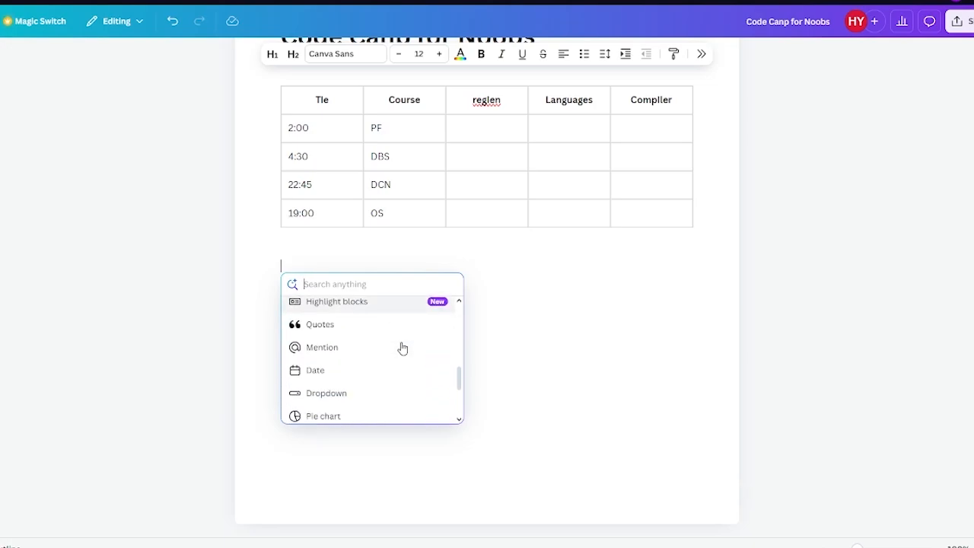
{"action": "scroll", "coordinate": [402, 347], "scroll_direction": "down", "scroll_amount": 3}
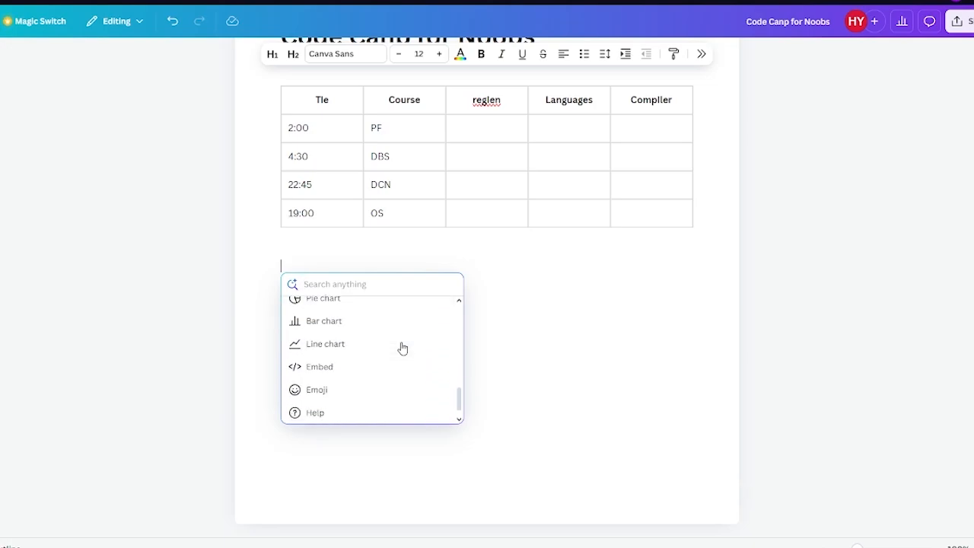
{"action": "scroll", "coordinate": [402, 348], "scroll_direction": "up", "scroll_amount": 1}
{"action": "scroll", "coordinate": [402, 348], "scroll_direction": "down", "scroll_amount": 2}
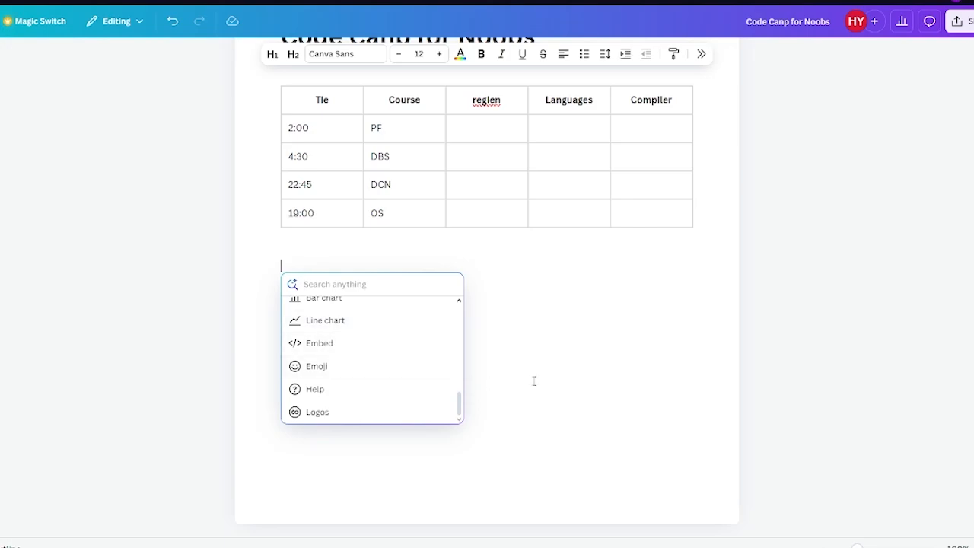
{"action": "left_click", "coordinate": [576, 372]}
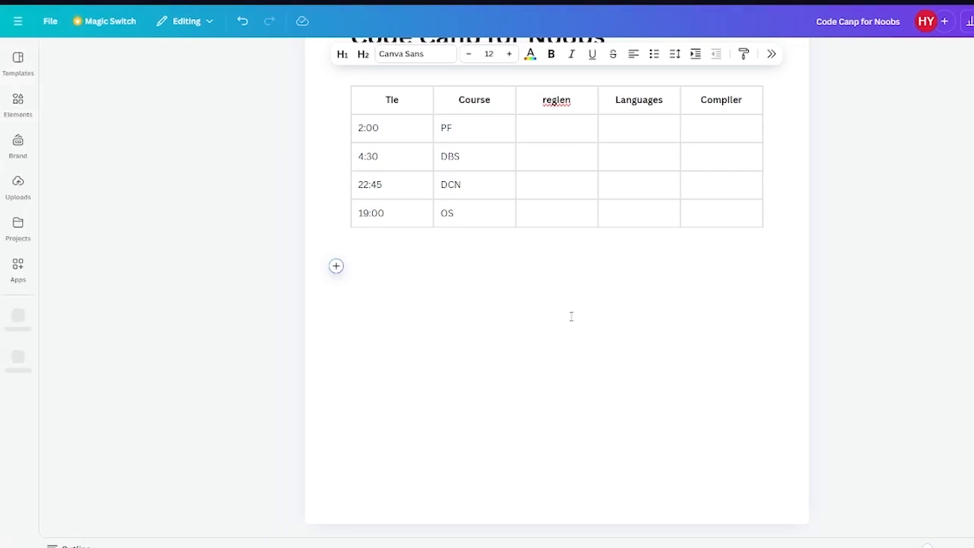
Search the elements library for "texture" and show all of its graphics.
{"action": "left_click", "coordinate": [25, 121]}
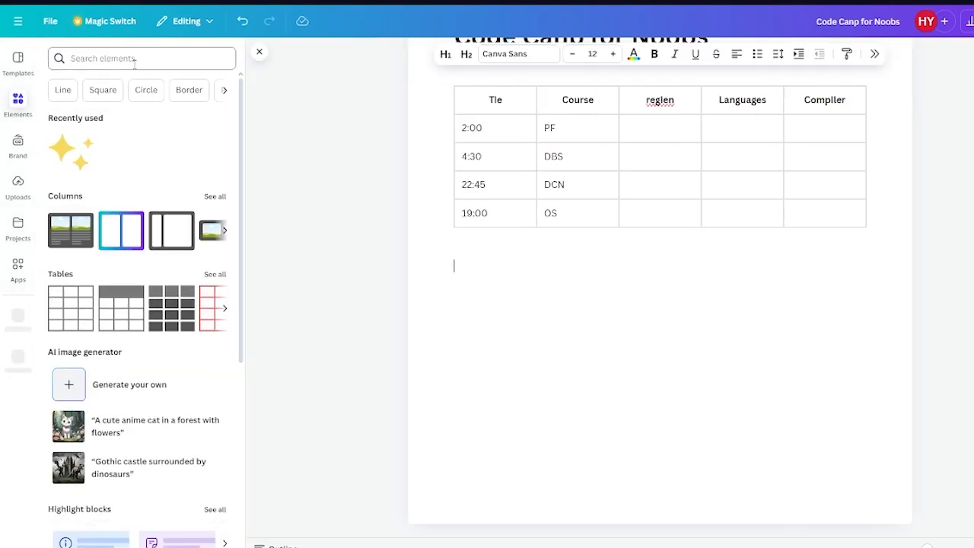
{"action": "left_click", "coordinate": [134, 64]}
{"action": "type", "text": "grad"}
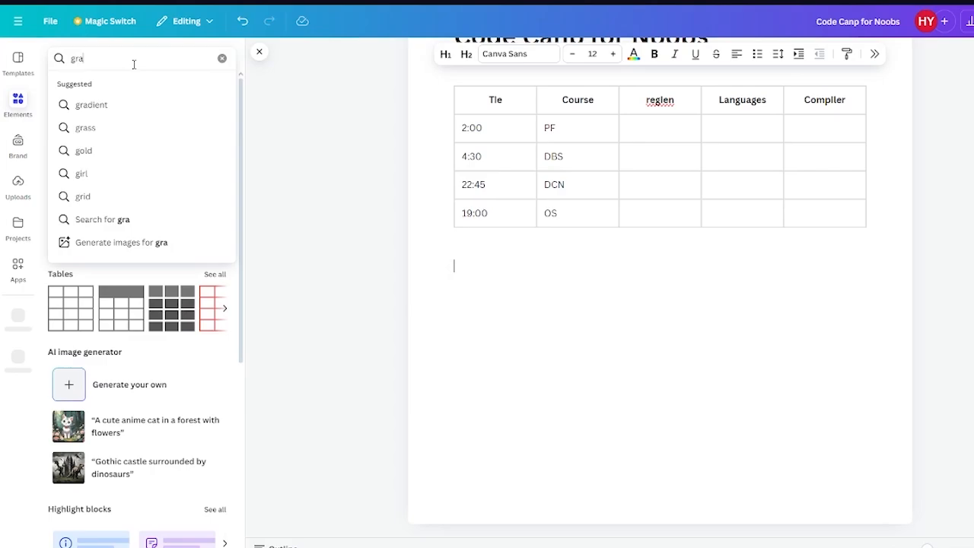
{"action": "key", "text": "BackSpace"}
{"action": "key", "text": "BackSpace"}
{"action": "key", "text": "BackSpace"}
{"action": "key", "text": "BackSpace"}
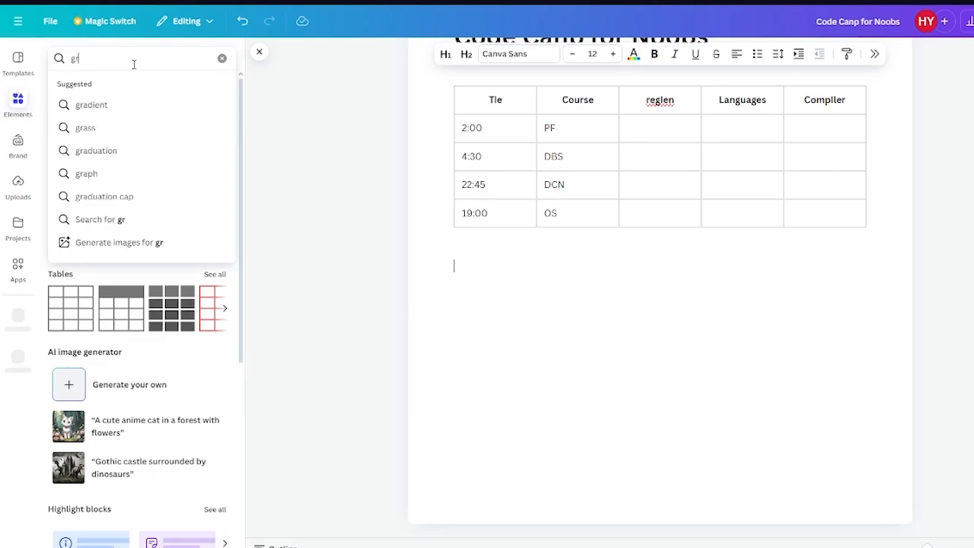
{"action": "type", "text": "texture"}
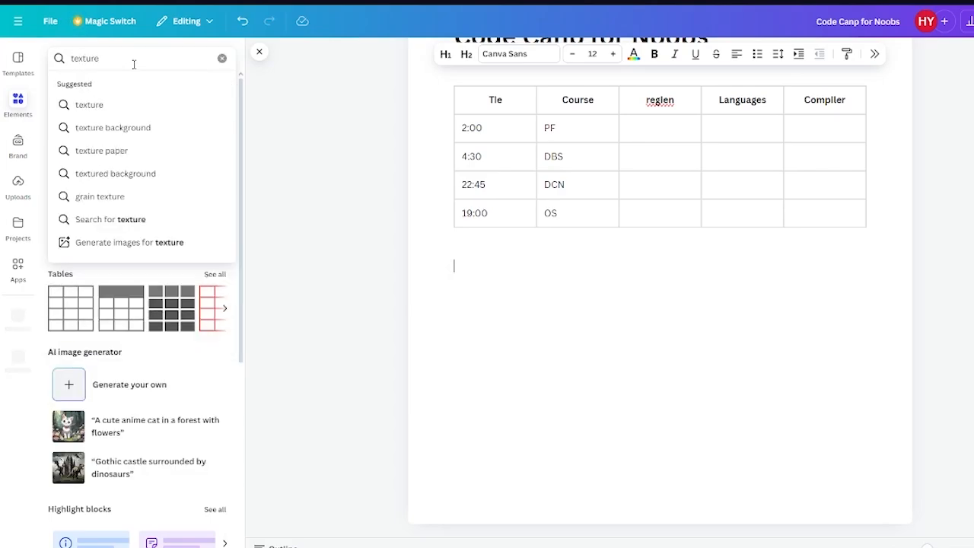
{"action": "key", "text": "Return"}
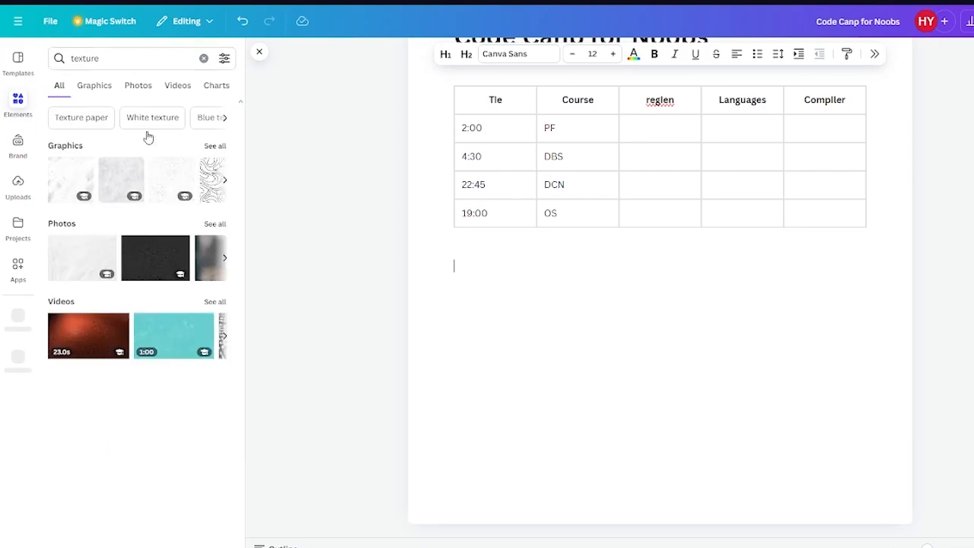
{"action": "left_click", "coordinate": [212, 147]}
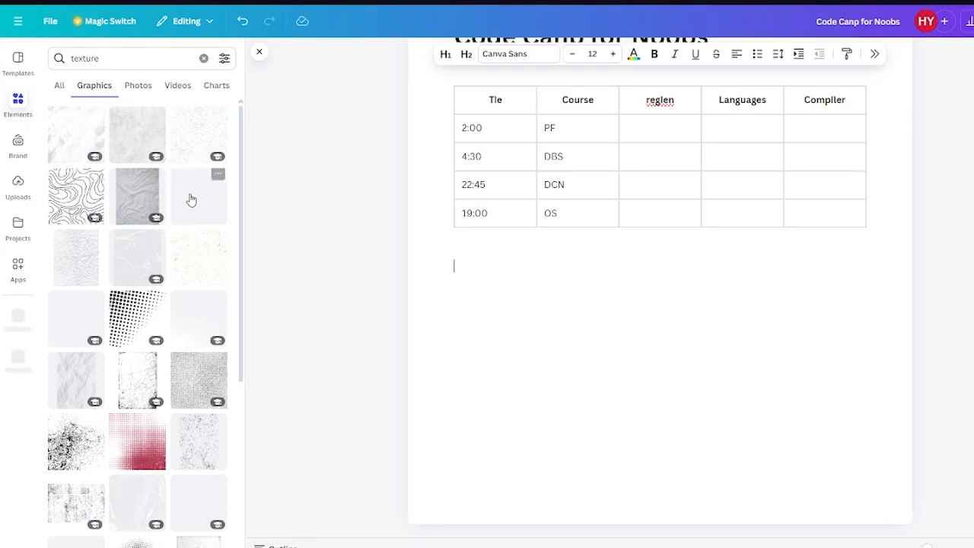
Insert the light grey mottled texture graphic below the table and enlarge it slightly beyond the table's width.
{"action": "left_click", "coordinate": [128, 132]}
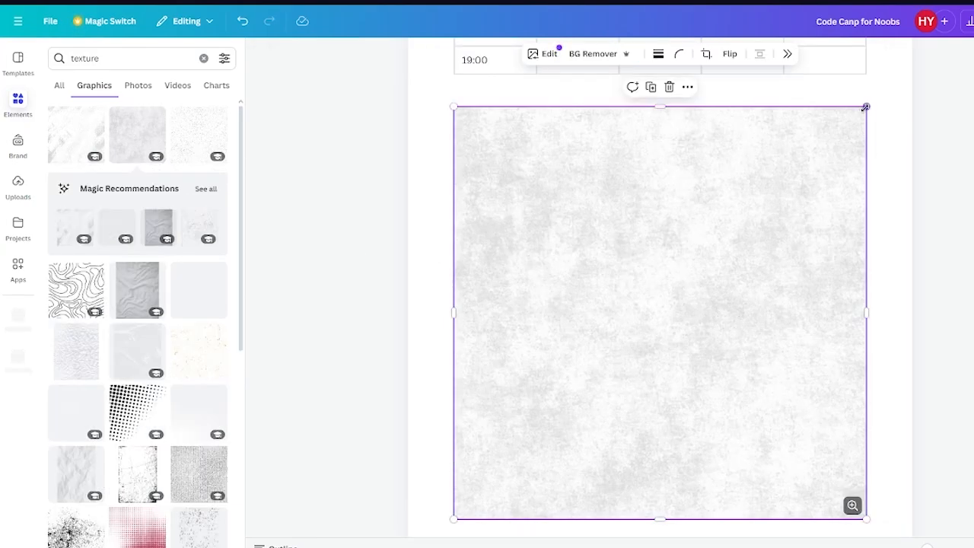
{"action": "left_click_drag", "start_coordinate": [860, 105], "coordinate": [887, 106]}
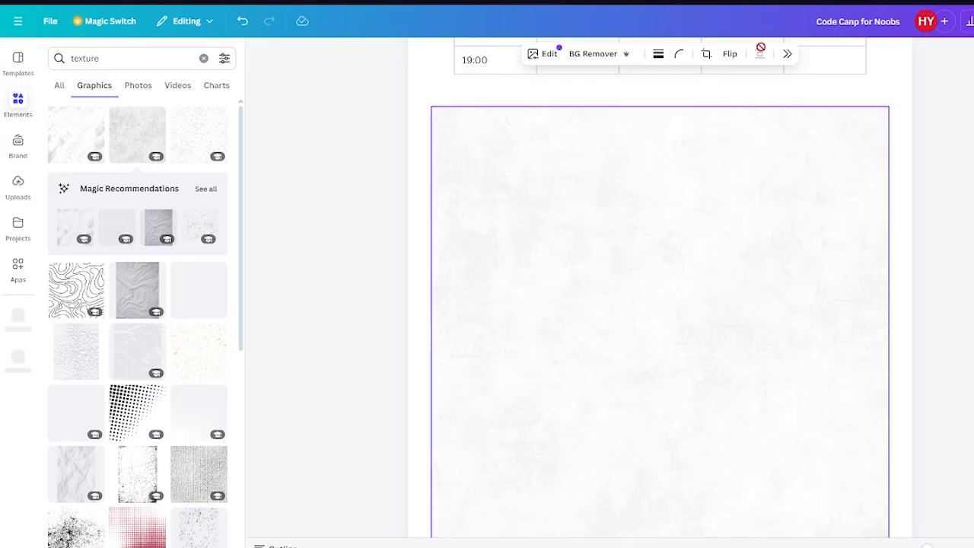
{"action": "scroll", "coordinate": [765, 203], "scroll_direction": "down", "scroll_amount": 1}
{"action": "scroll", "coordinate": [765, 203], "scroll_direction": "up", "scroll_amount": 5}
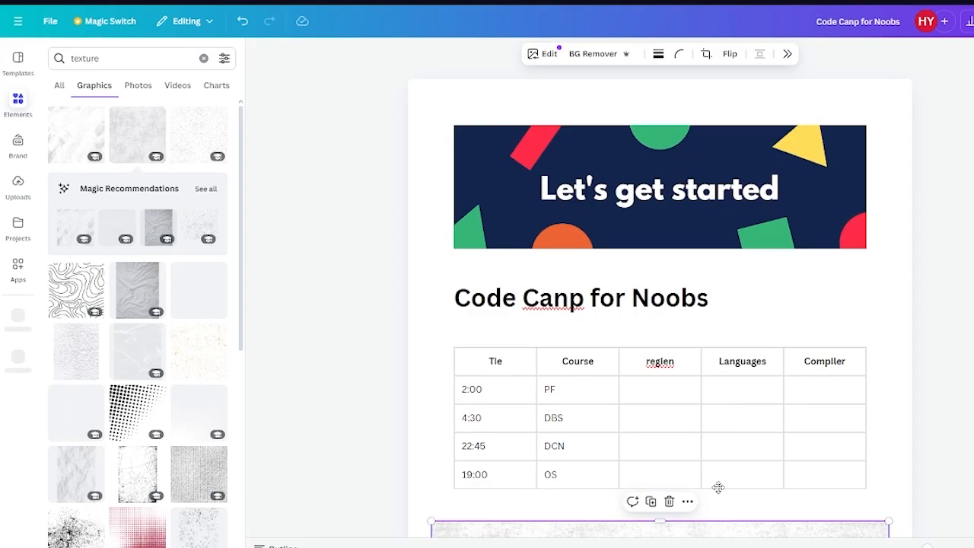
Try to place the texture graphic higher in the document, first directly below the banner and then above it.
{"action": "scroll", "coordinate": [707, 373], "scroll_direction": "down", "scroll_amount": 5}
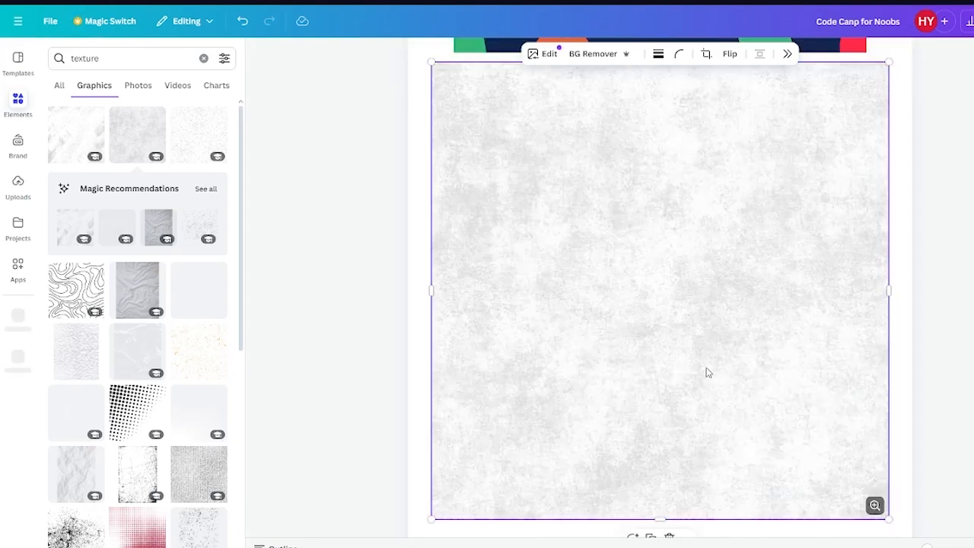
{"action": "scroll", "coordinate": [872, 237], "scroll_direction": "up", "scroll_amount": 2}
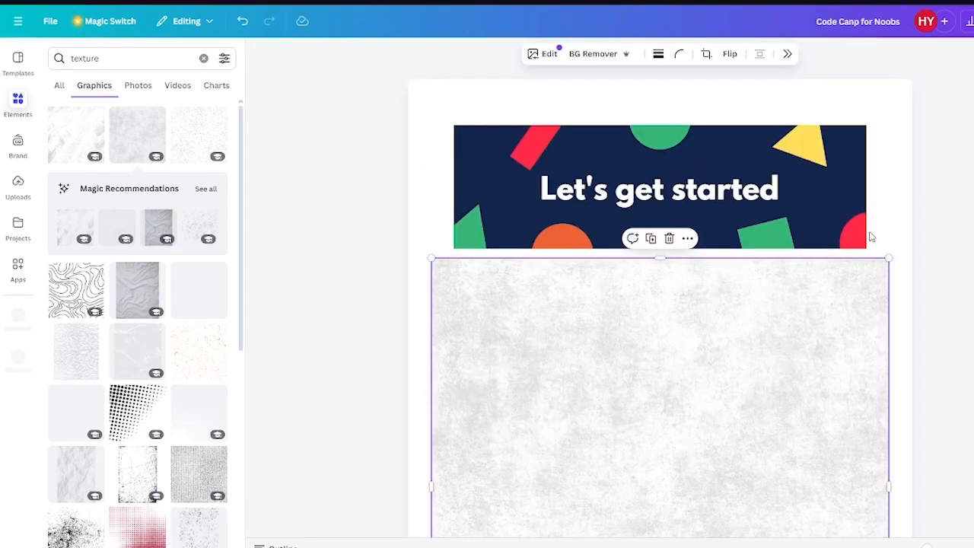
{"action": "left_click_drag", "start_coordinate": [771, 166], "coordinate": [771, 166]}
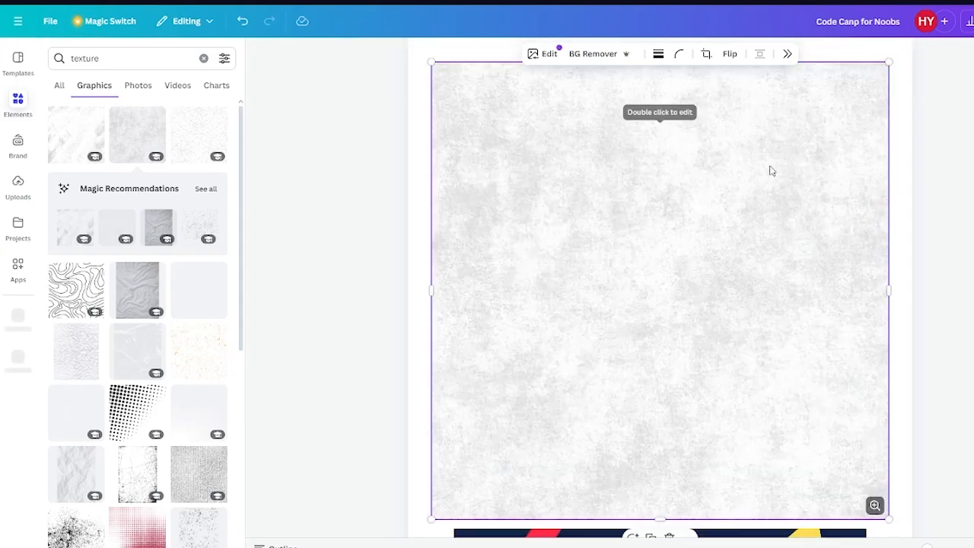
Undo the repositioning of the texture graphic back to its place below the table.
{"action": "key", "text": "ctrl+z"}
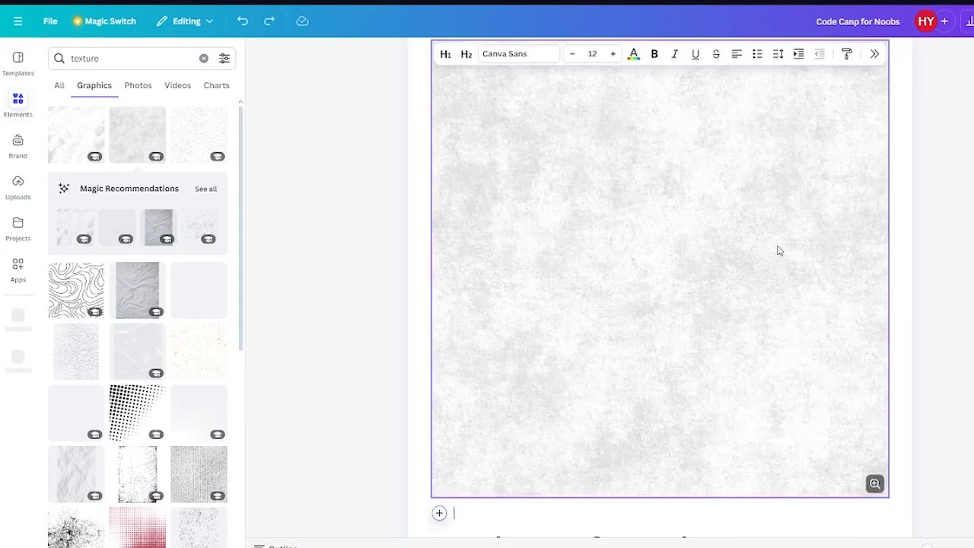
{"action": "key", "text": "ctrl+z"}
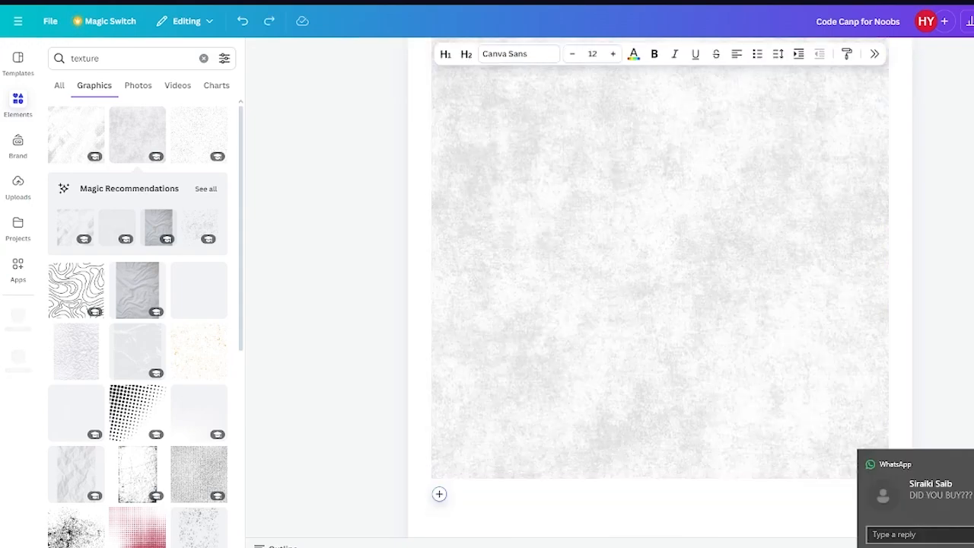
{"action": "key", "text": "ctrl+z"}
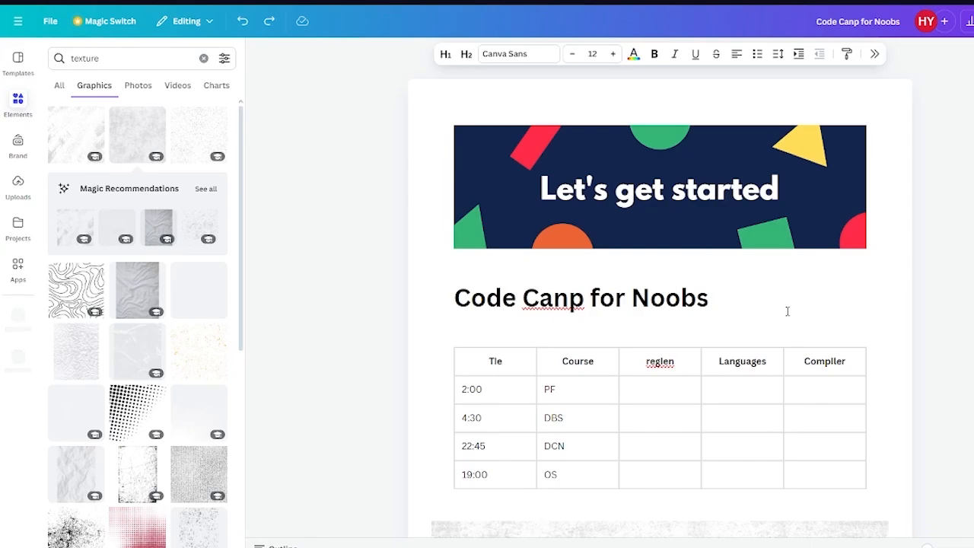
Delete the large texture graphic below the table.
{"action": "scroll", "coordinate": [790, 290], "scroll_direction": "down", "scroll_amount": 5}
{"action": "left_click", "coordinate": [685, 268]}
{"action": "scroll", "coordinate": [685, 268], "scroll_direction": "up", "scroll_amount": 1}
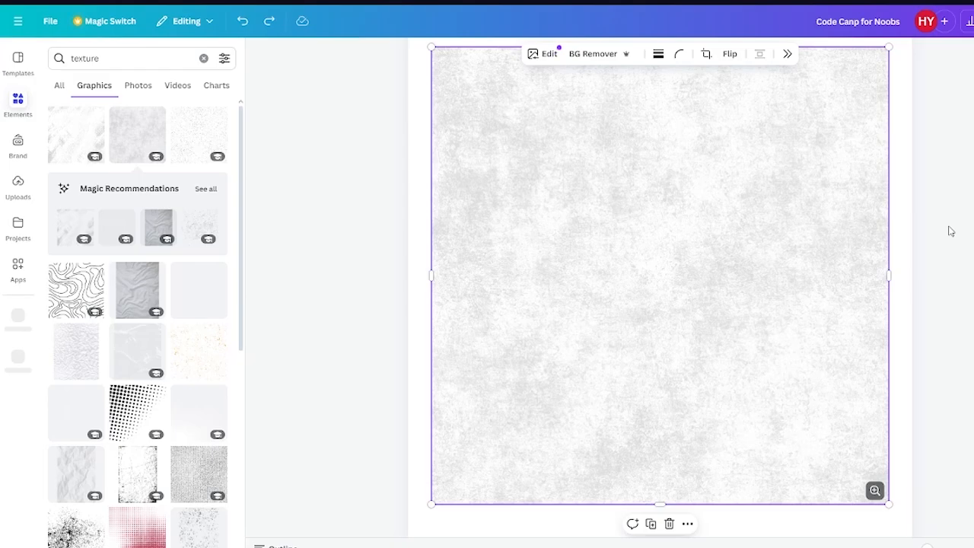
{"action": "left_click", "coordinate": [668, 524]}
{"action": "scroll", "coordinate": [691, 363], "scroll_direction": "up", "scroll_amount": 3}
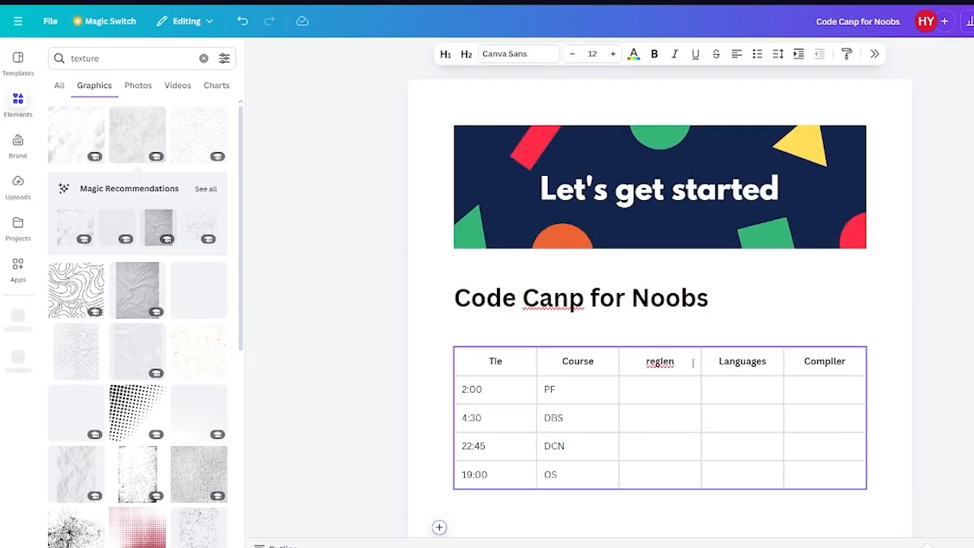